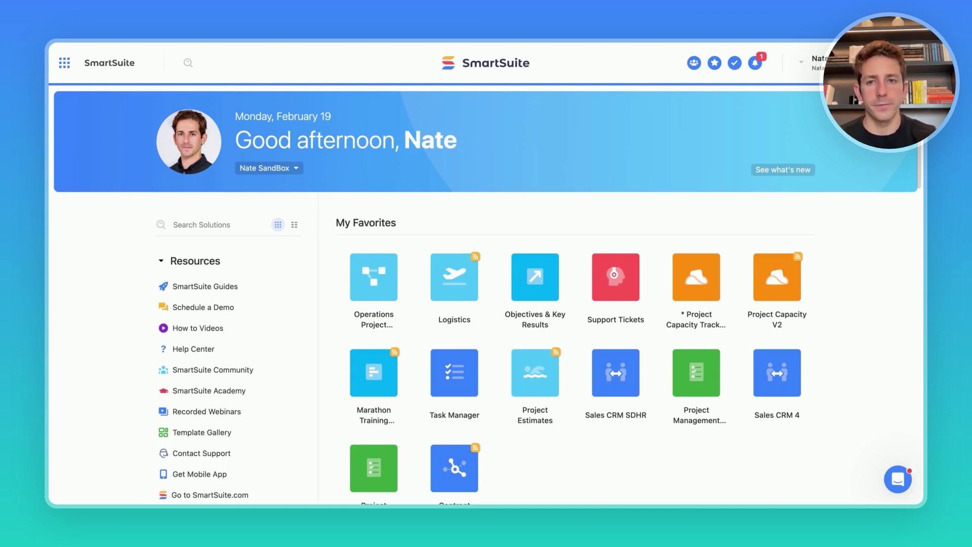
Open the Operations Project Management solution and scroll across the All Projects by Status grid
scroll(397, 310, "down", 1)
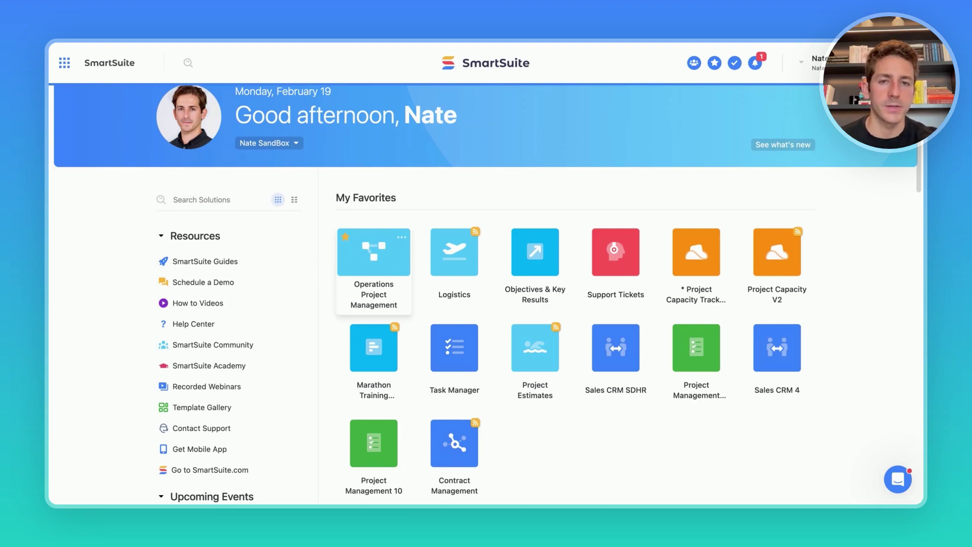
left_click(374, 258)
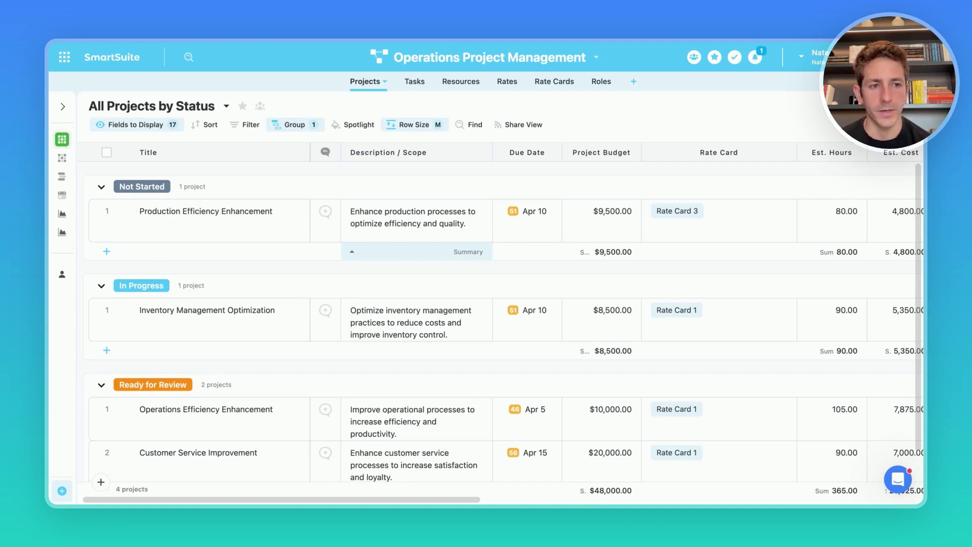
scroll(697, 282, "right", 10)
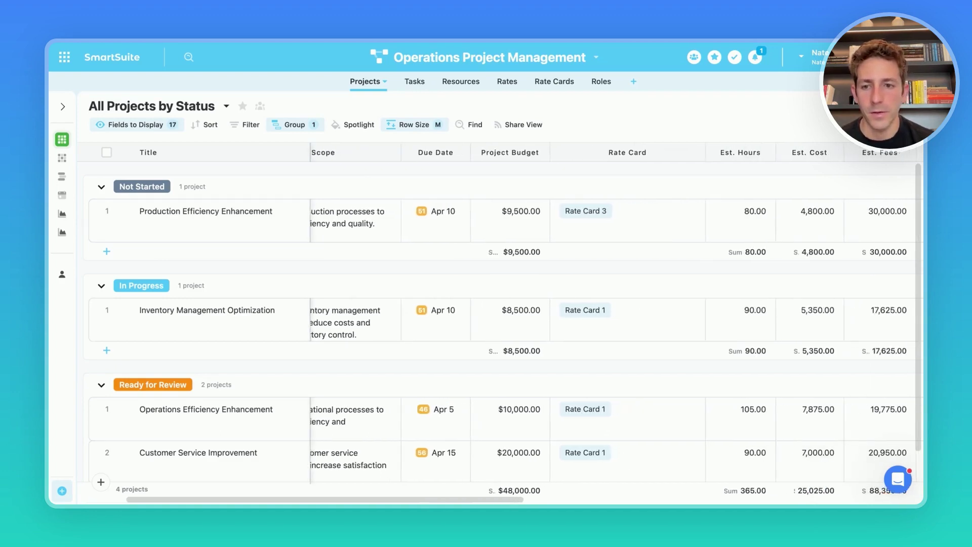
scroll(696, 283, "left", 10)
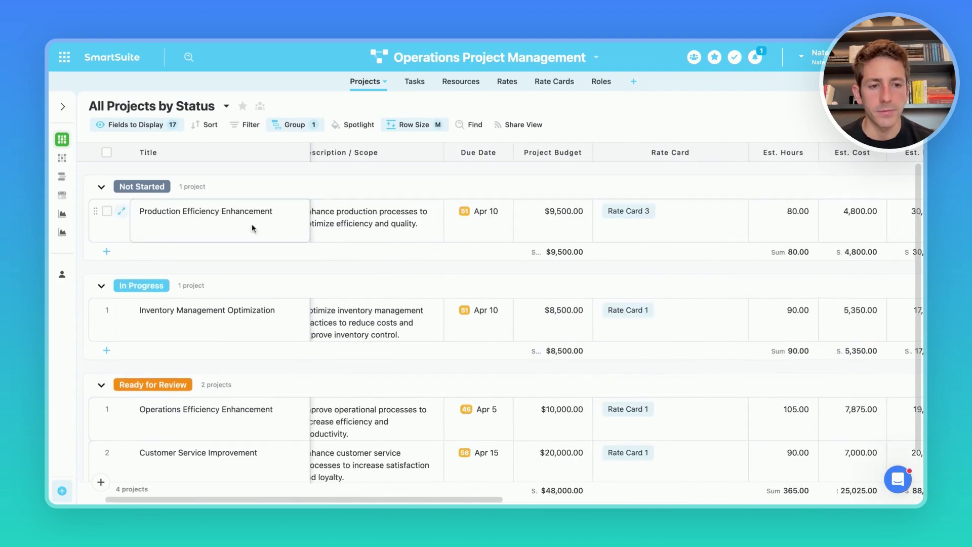
Look over the Project Financials view, then the Project Timeline View
mouse_move(72, 162)
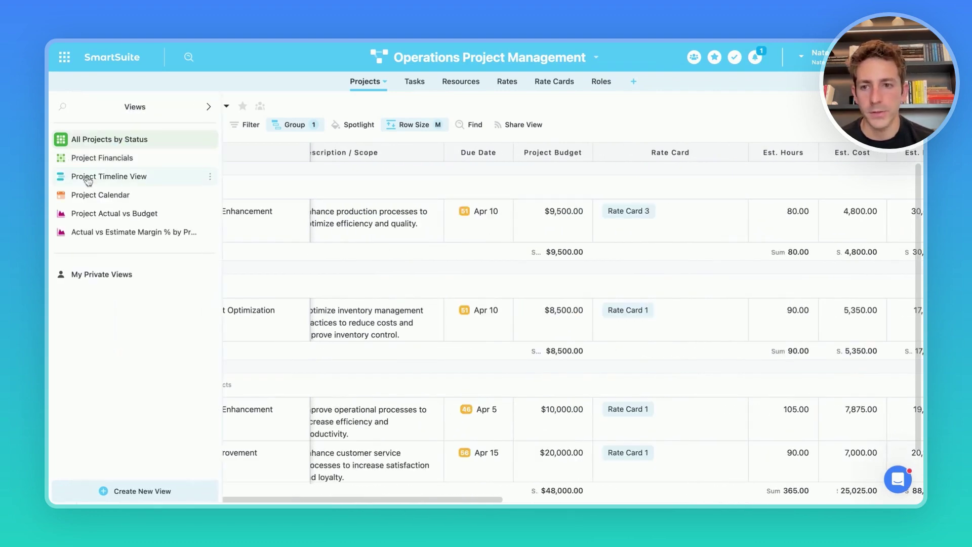
left_click(87, 158)
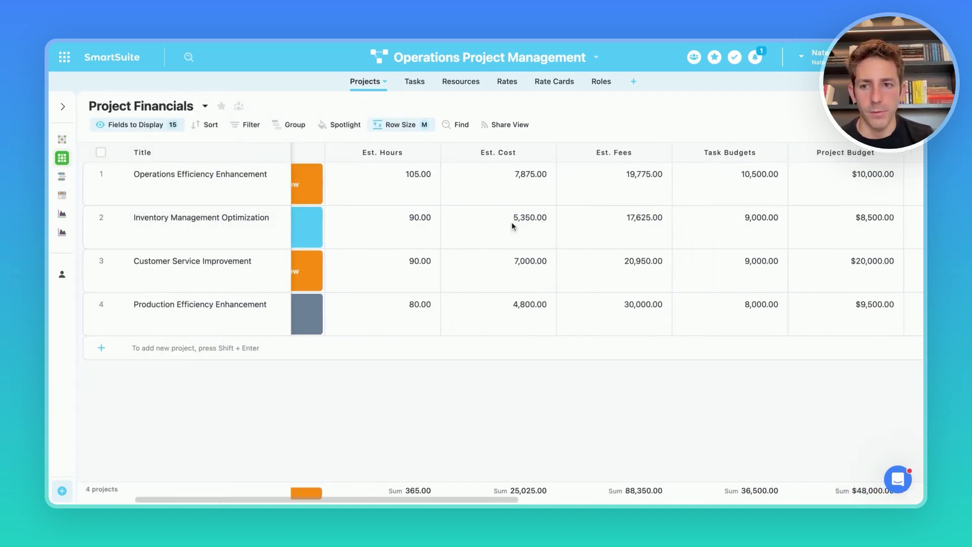
left_click(101, 175)
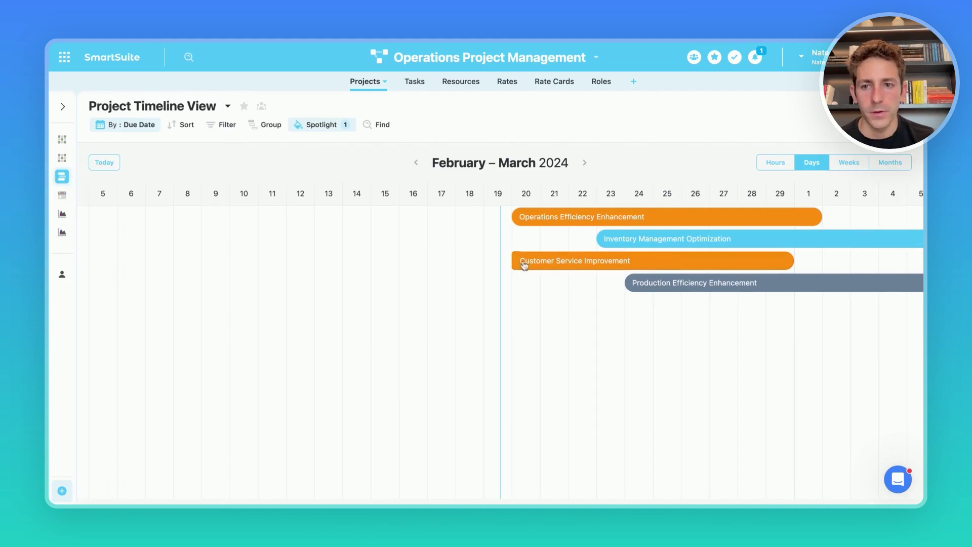
scroll(584, 297, "right", 5)
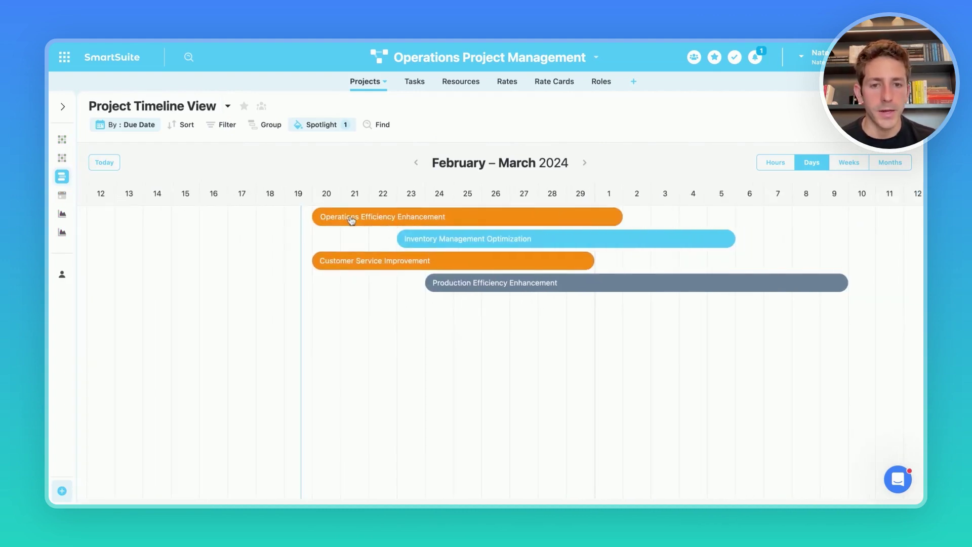
mouse_move(86, 200)
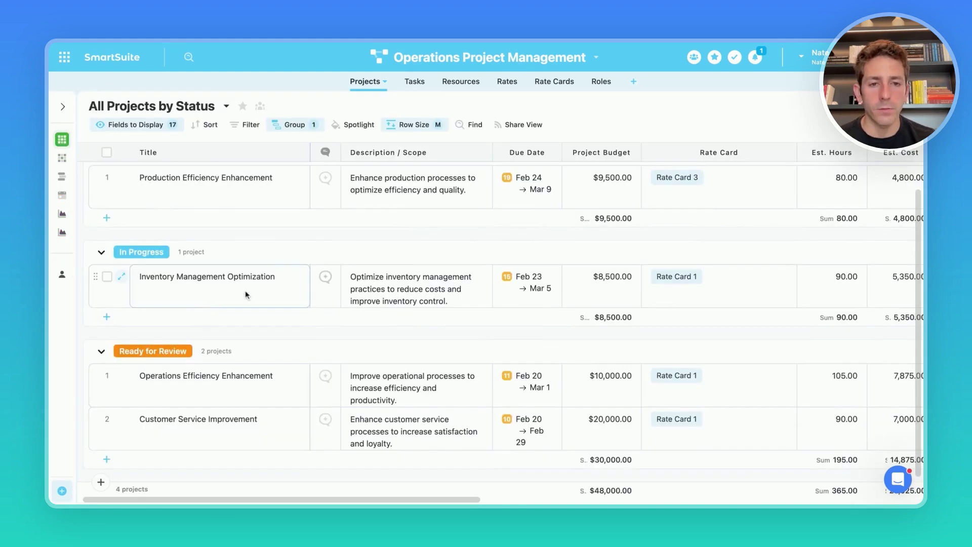
scroll(253, 293, "up", 2)
Open the Operations Efficiency Enhancement record and briefly show its conversation panel
scroll(260, 290, "down", 3)
left_click(121, 342)
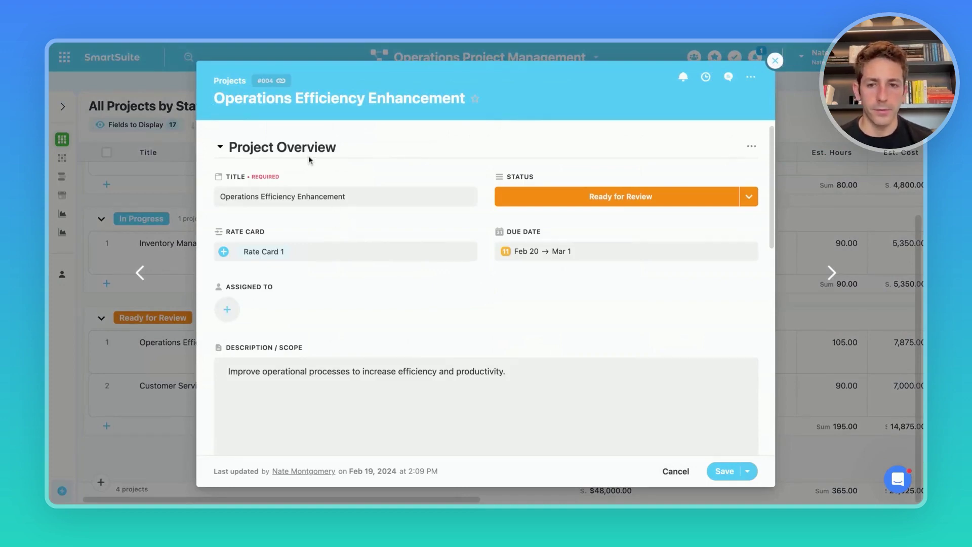
left_click(728, 77)
left_click(819, 77)
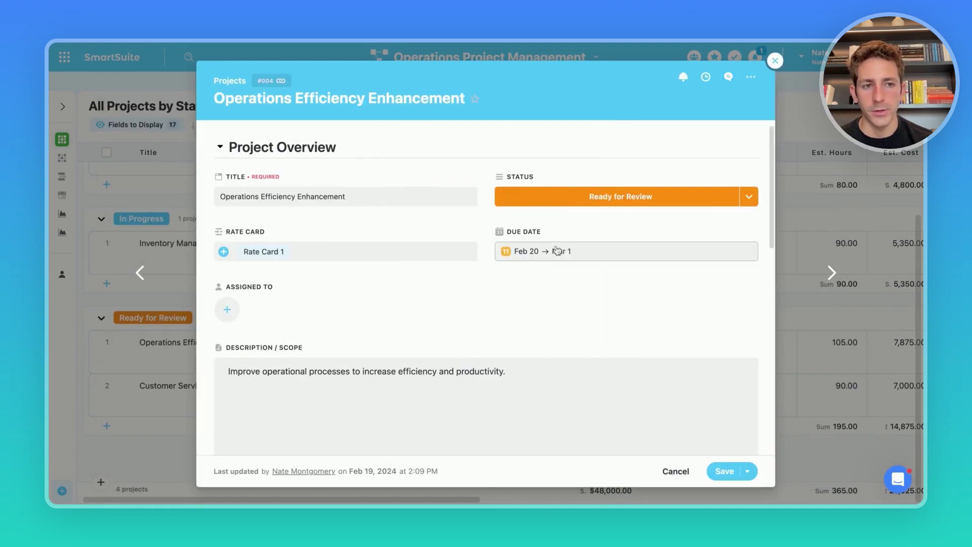
scroll(539, 278, "down", 1)
scroll(538, 279, "up", 1)
scroll(538, 278, "up", 1)
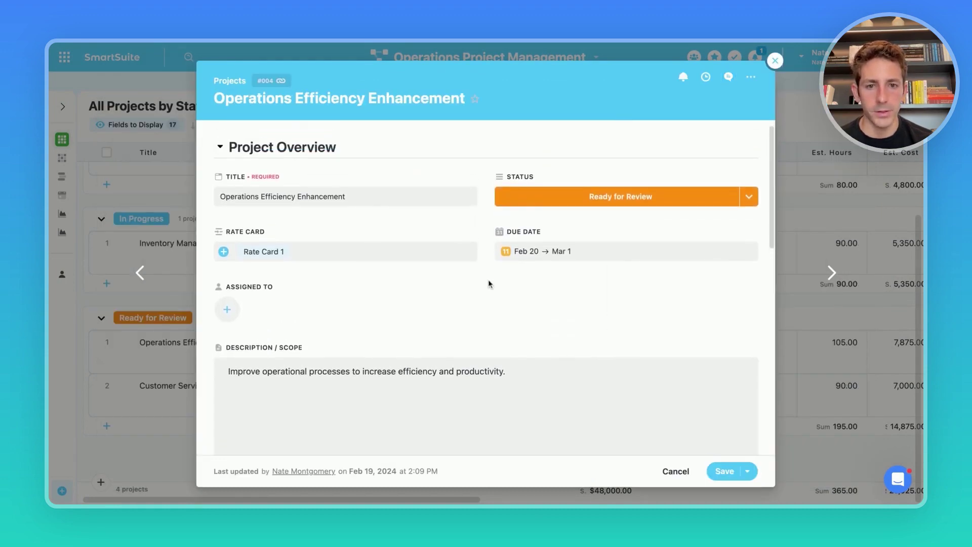
Collapse Project Overview and review the record's Estimated Financials and Actual sections
left_click(297, 154)
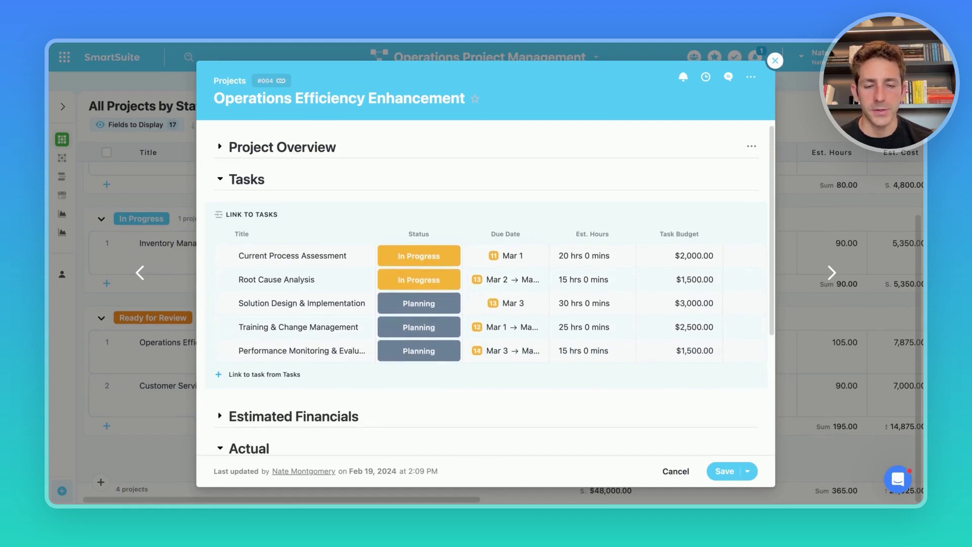
scroll(309, 228, "down", 1)
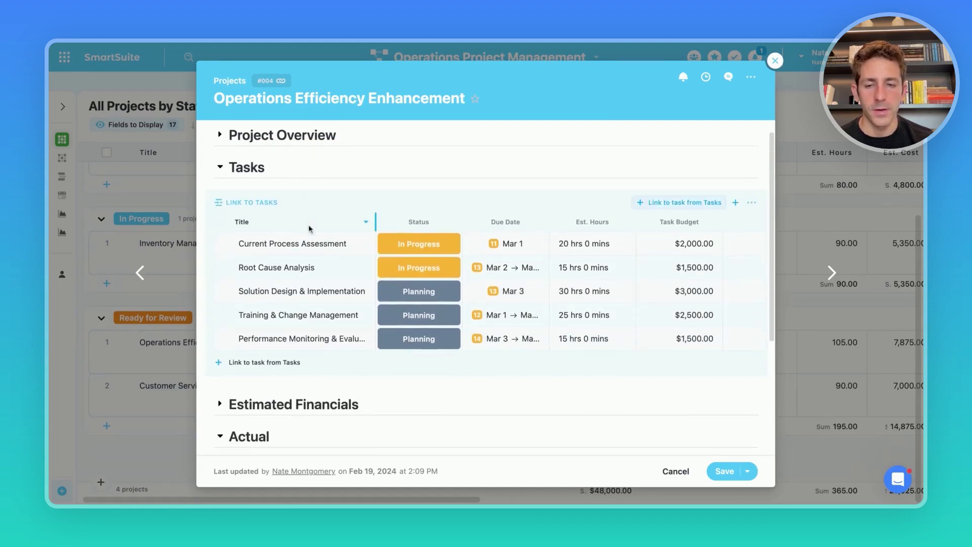
scroll(309, 224, "down", 1)
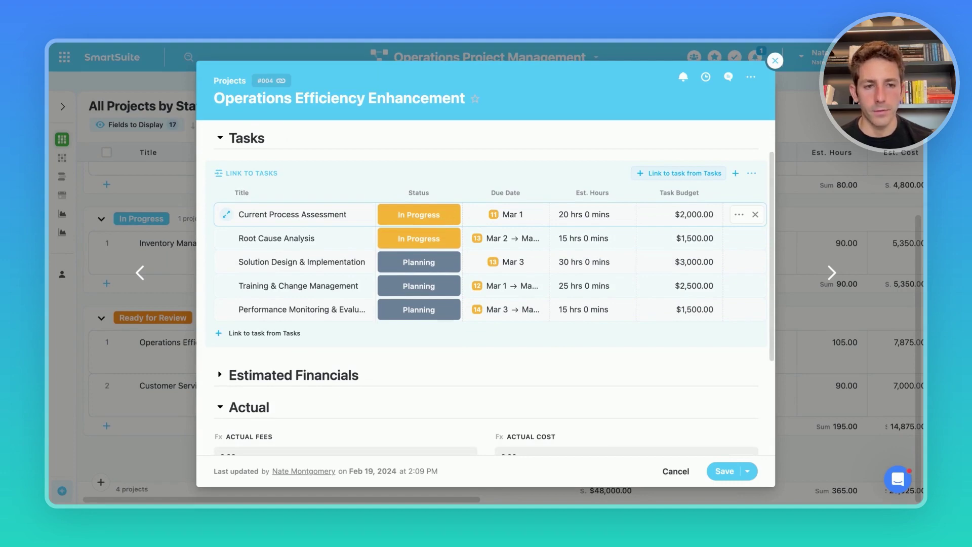
scroll(344, 289, "down", 3)
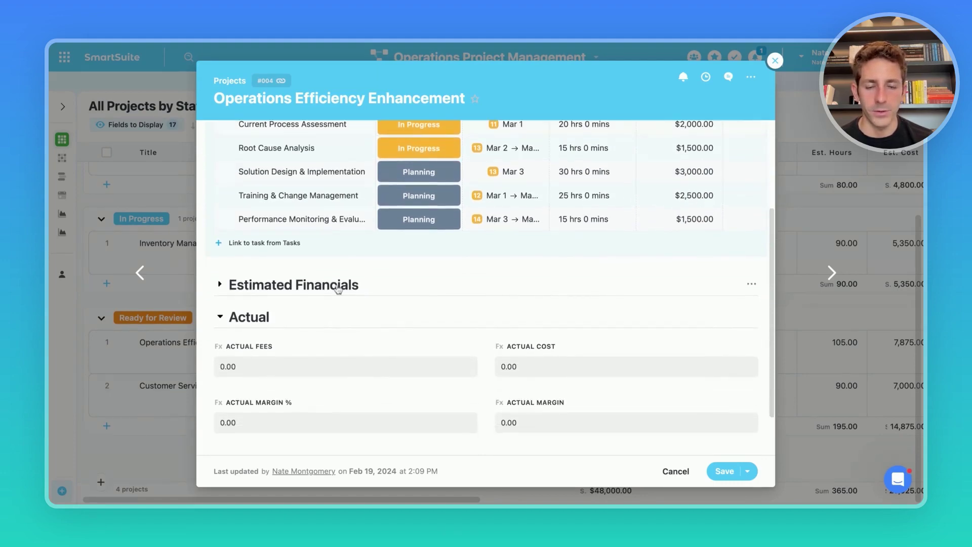
left_click(345, 285)
scroll(449, 337, "down", 3)
scroll(448, 337, "up", 5)
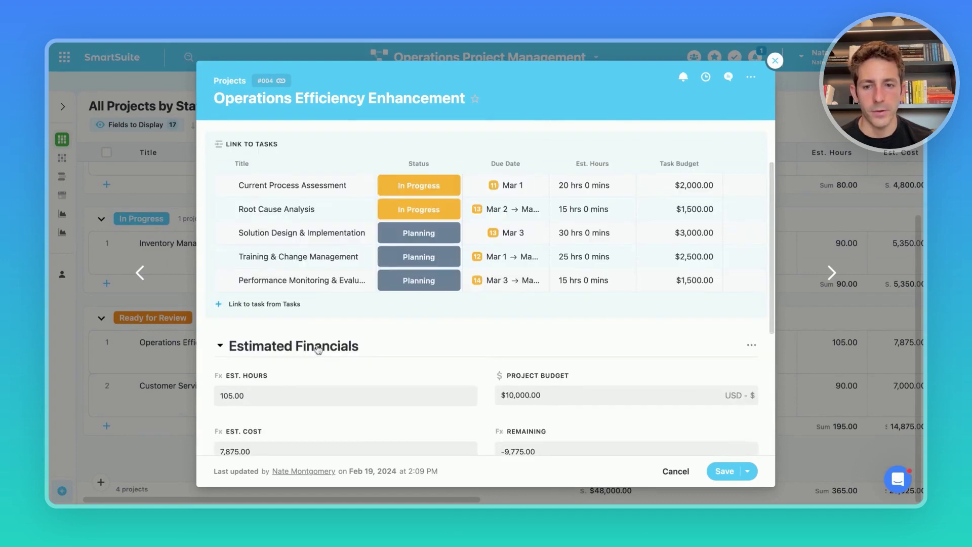
scroll(350, 360, "down", 7)
left_click(321, 377)
scroll(352, 384, "down", 1)
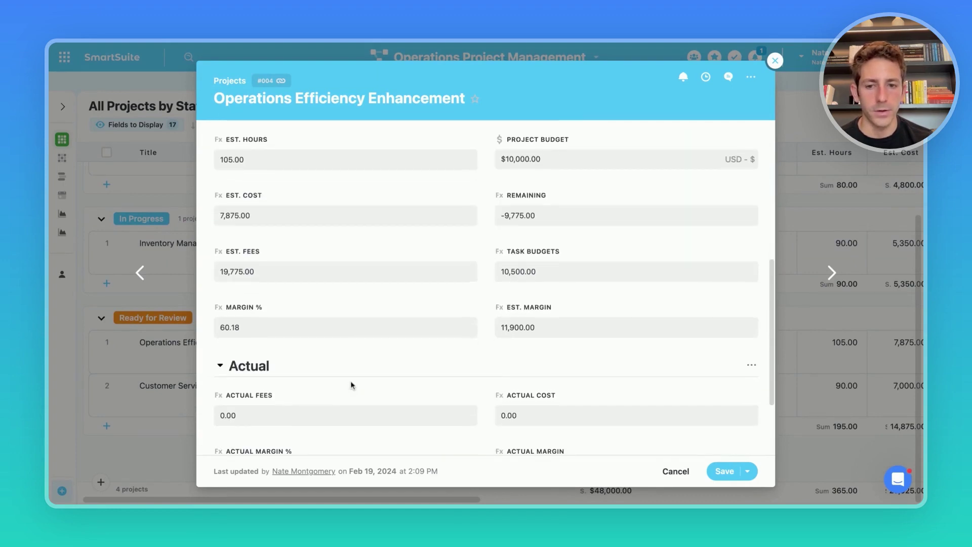
left_click(258, 112)
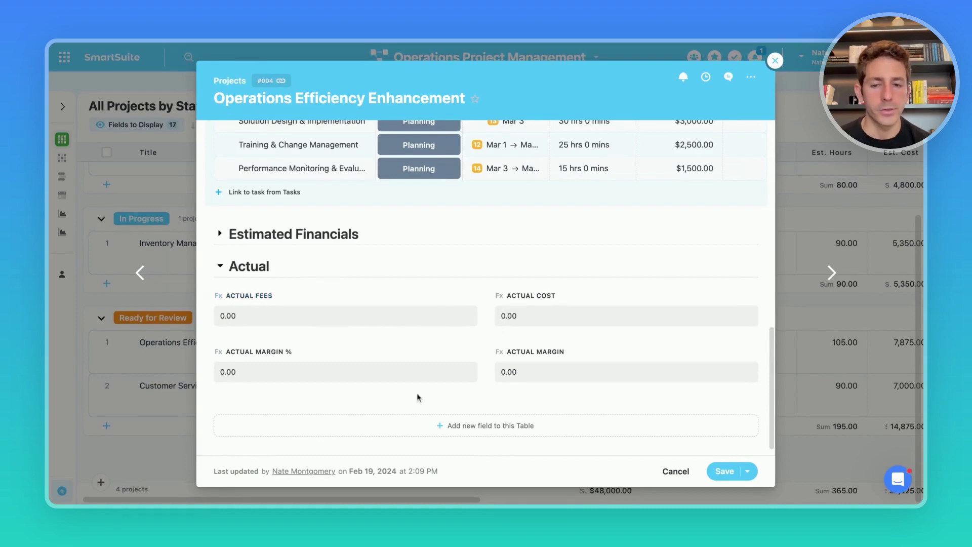
Close that record and open the Customer Service Improvement project record
left_click(147, 388)
left_click(122, 387)
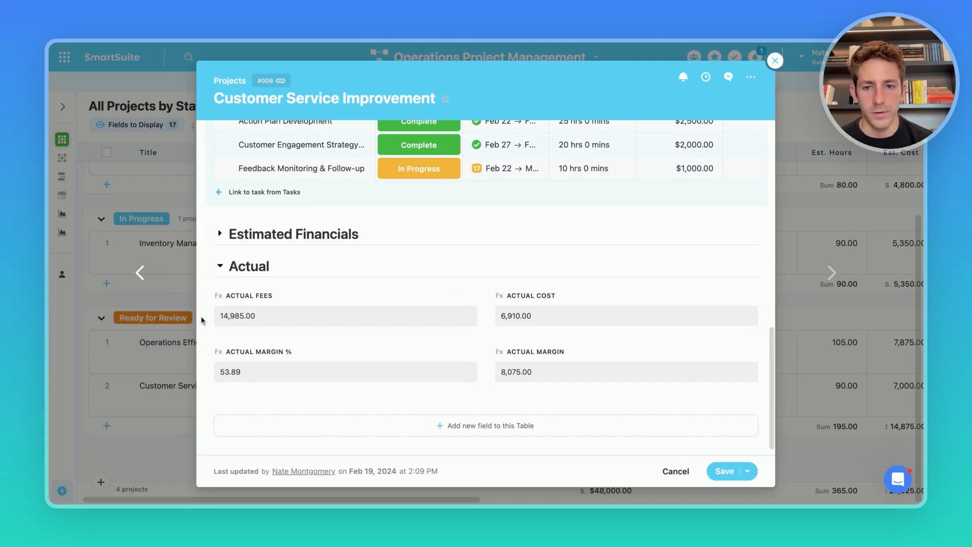
scroll(394, 245, "up", 3)
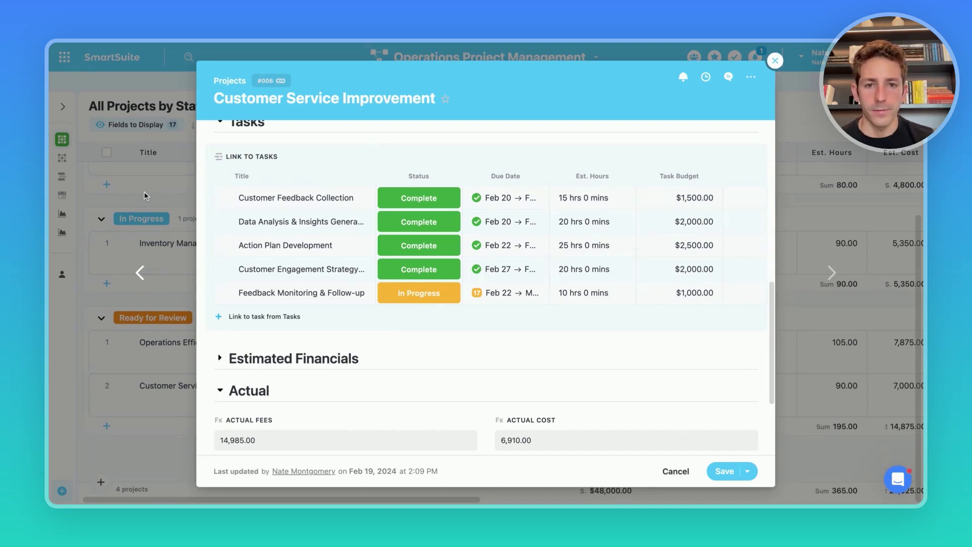
Close the record, view Project Actual vs Budget, then Actual vs Estimate Margin % by Project
key("Escape")
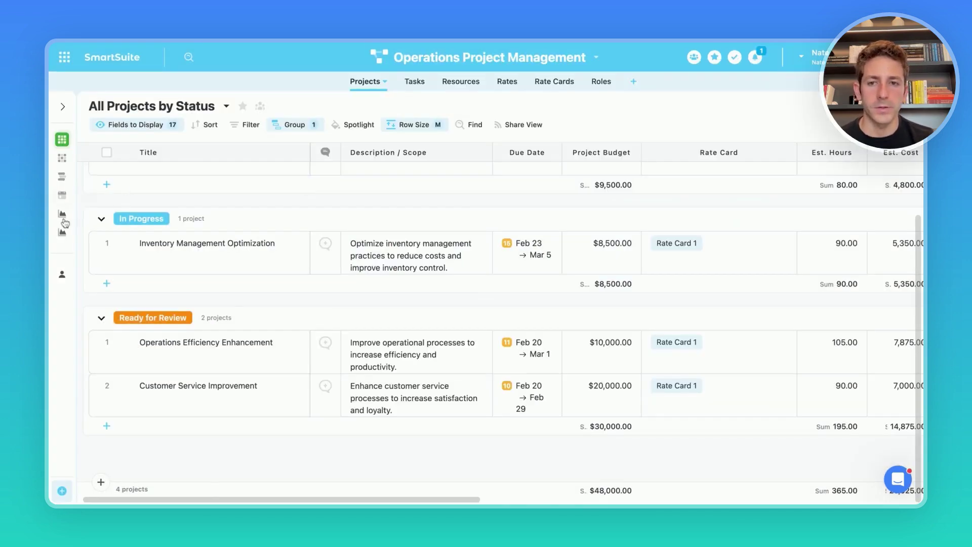
mouse_move(63, 222)
left_click(92, 219)
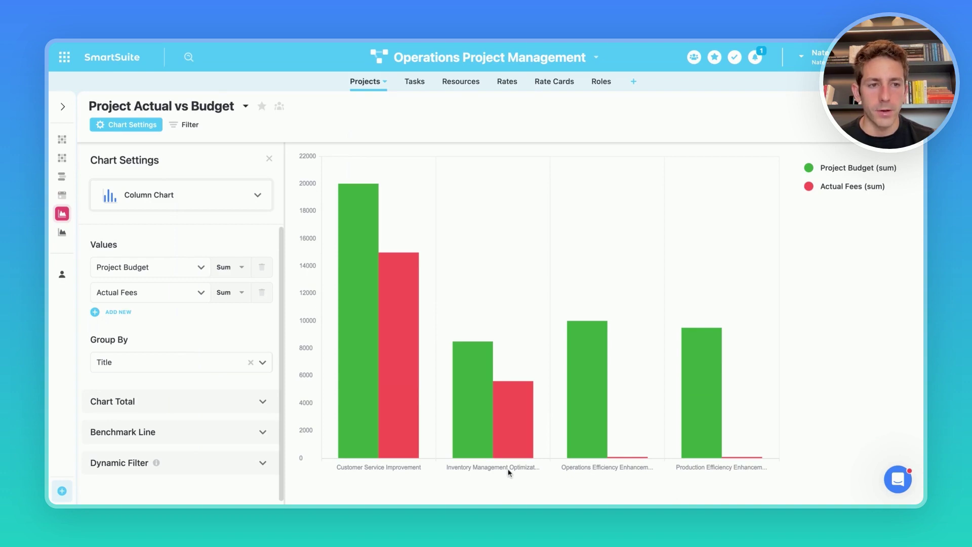
mouse_move(407, 374)
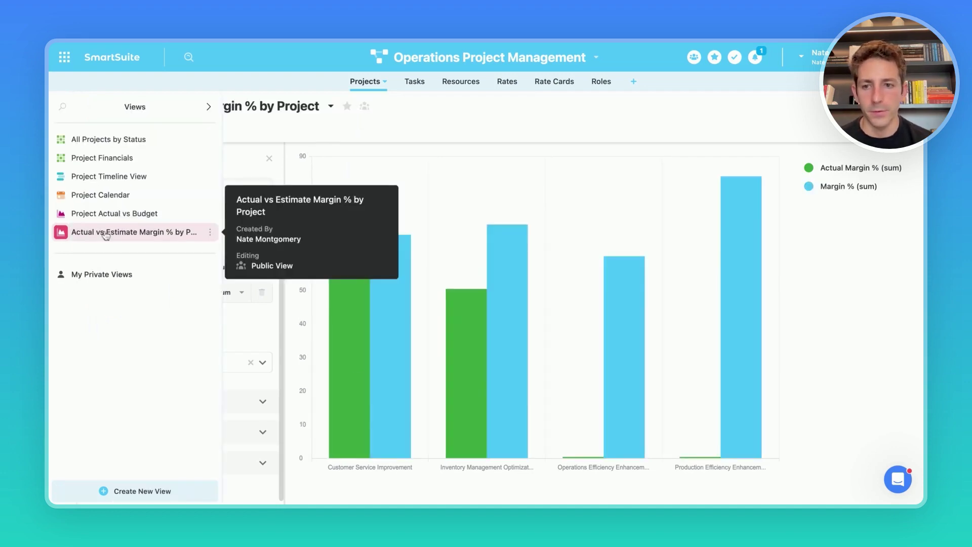
left_click(104, 231)
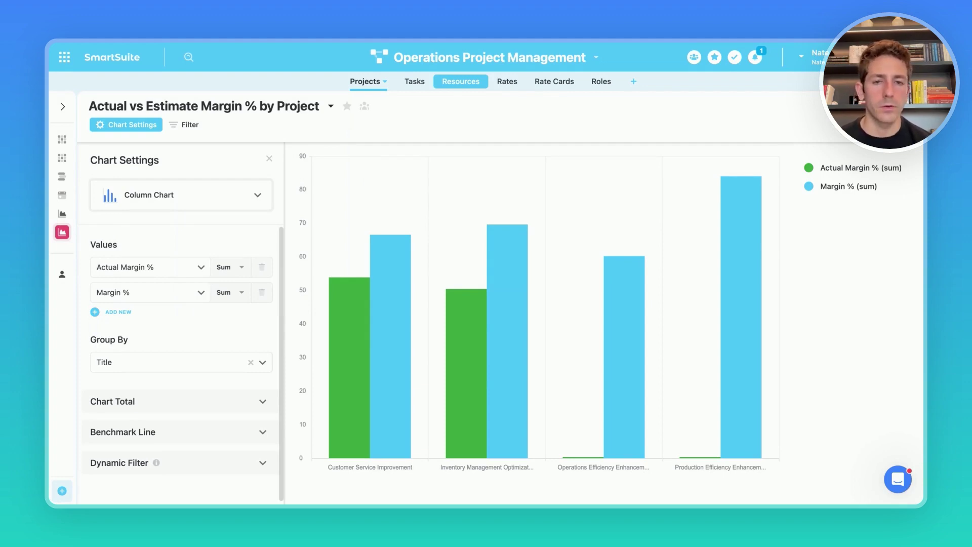
left_click(461, 81)
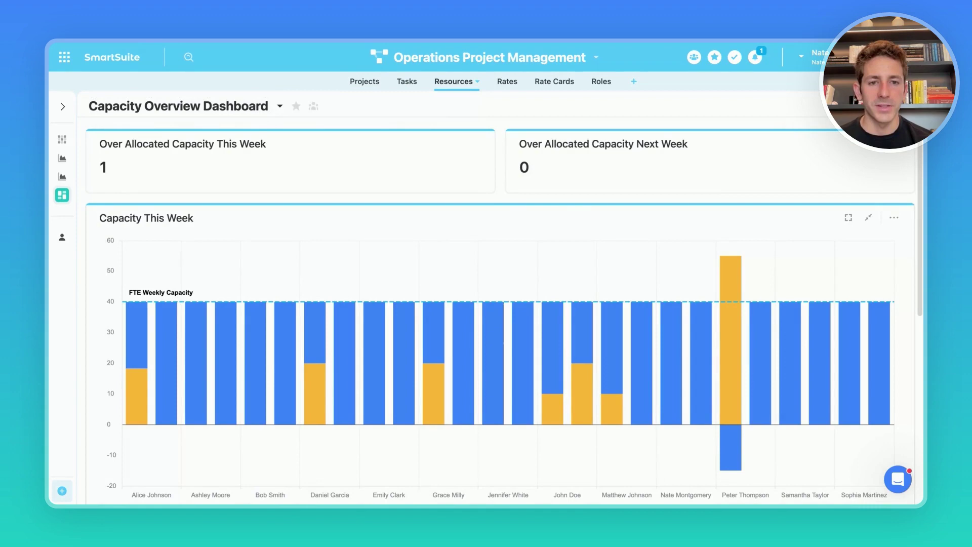
scroll(234, 296, "down", 5)
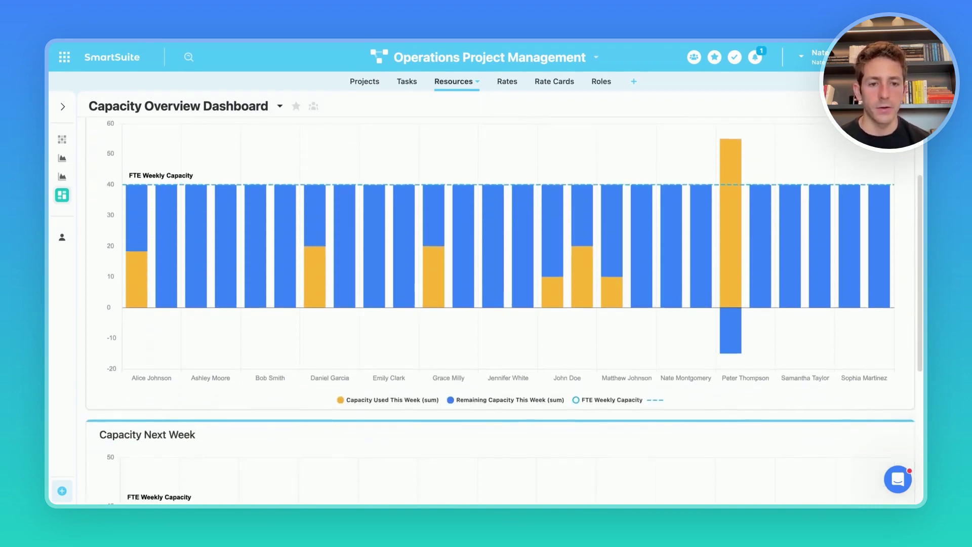
scroll(354, 319, "up", 3)
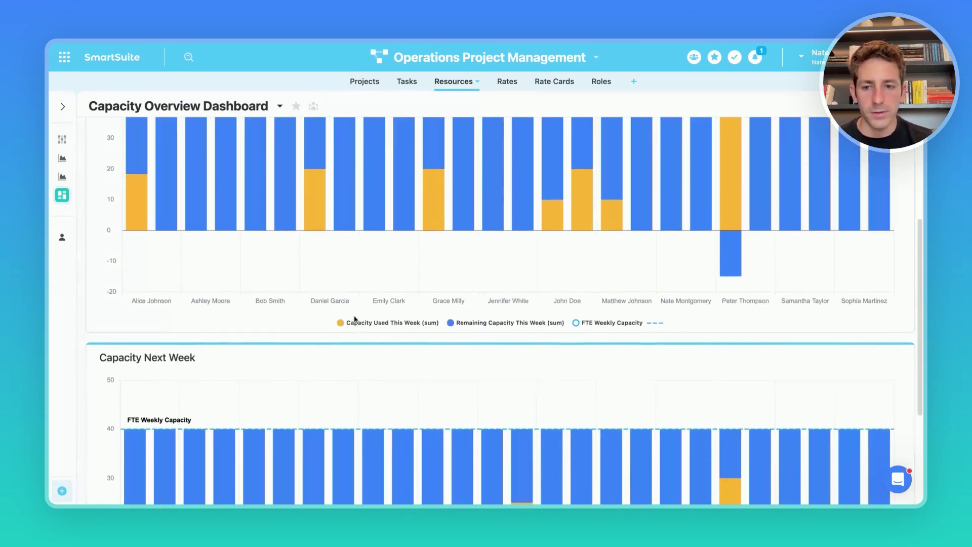
scroll(361, 364, "up", 1)
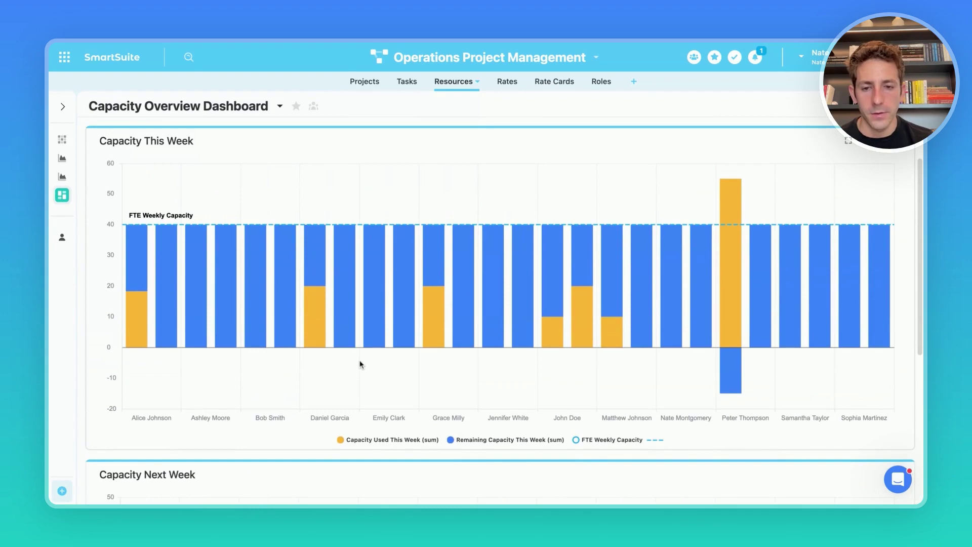
left_click(731, 203)
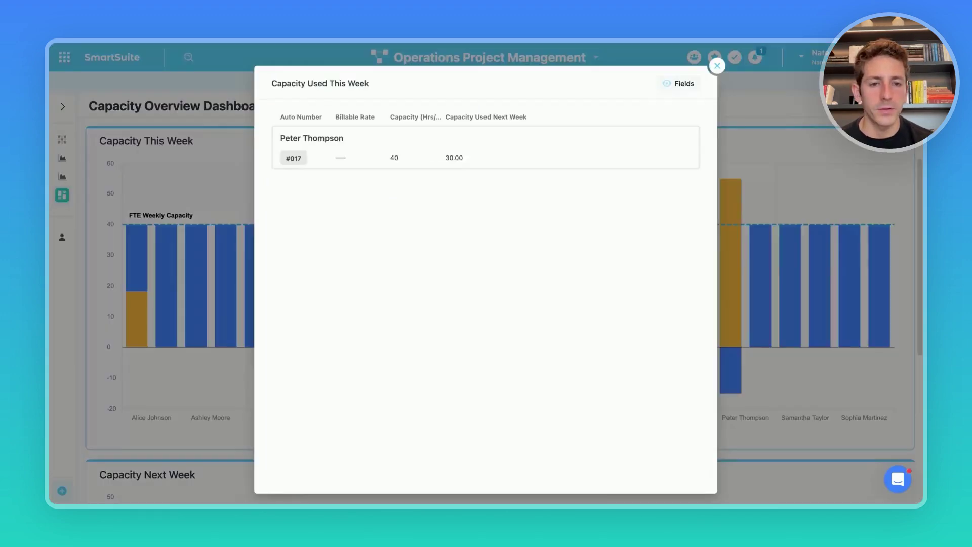
left_click(807, 181)
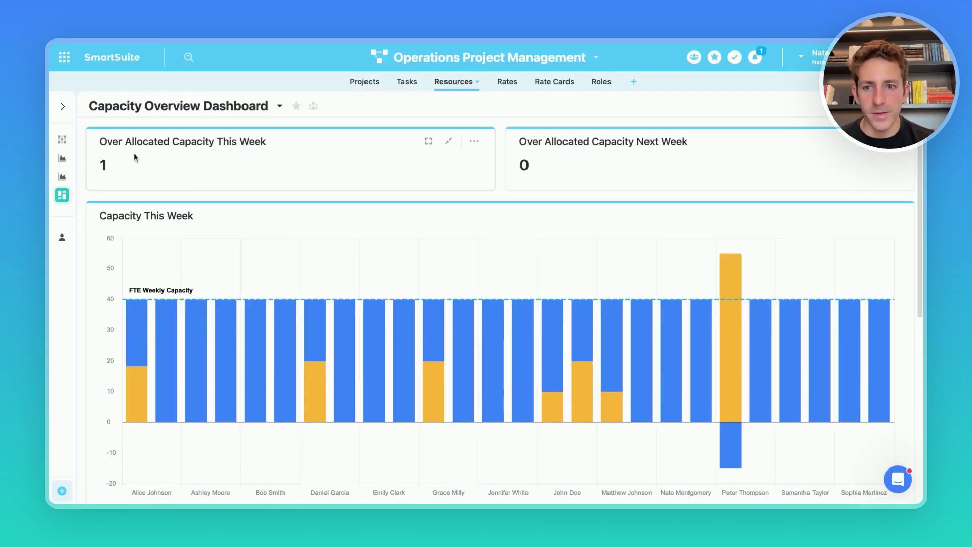
left_click(103, 167)
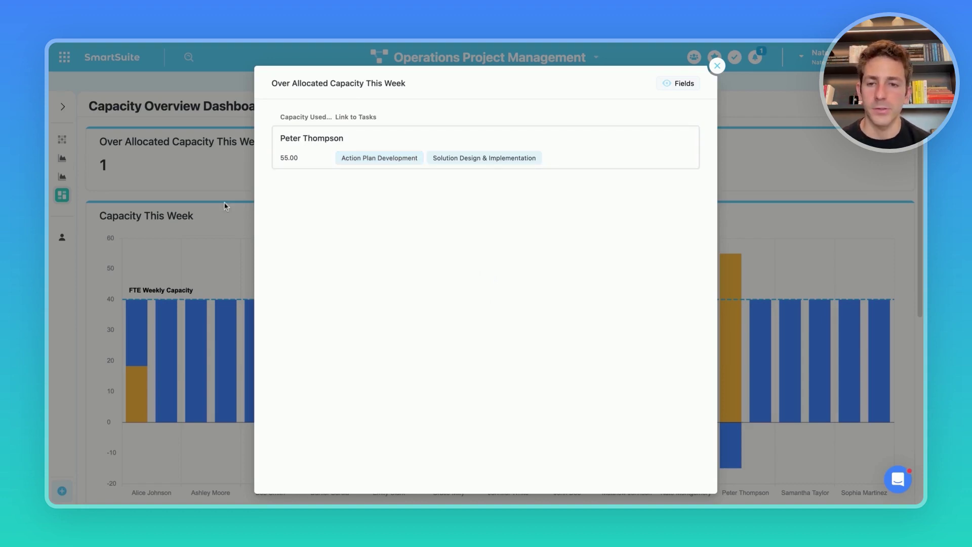
left_click(717, 66)
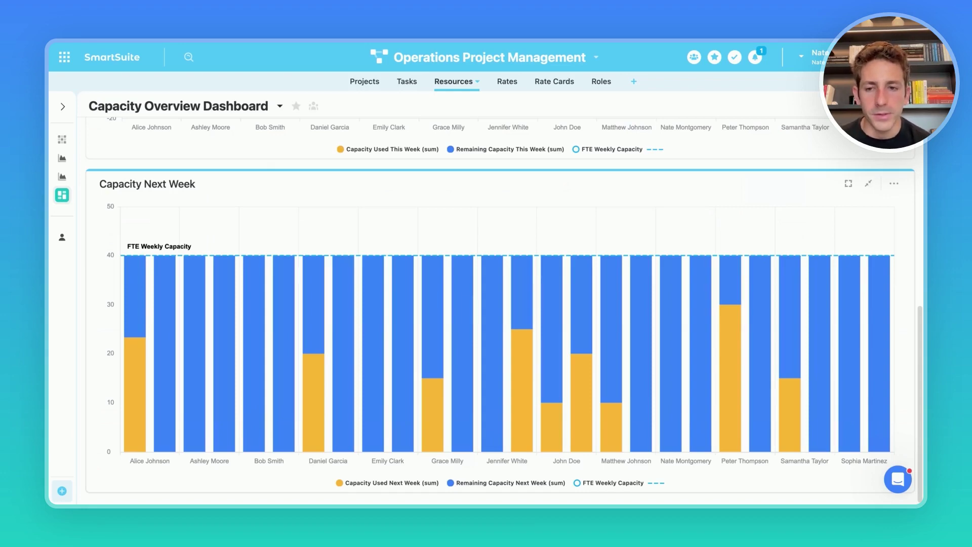
scroll(505, 309, "up", 7)
scroll(256, 282, "down", 5)
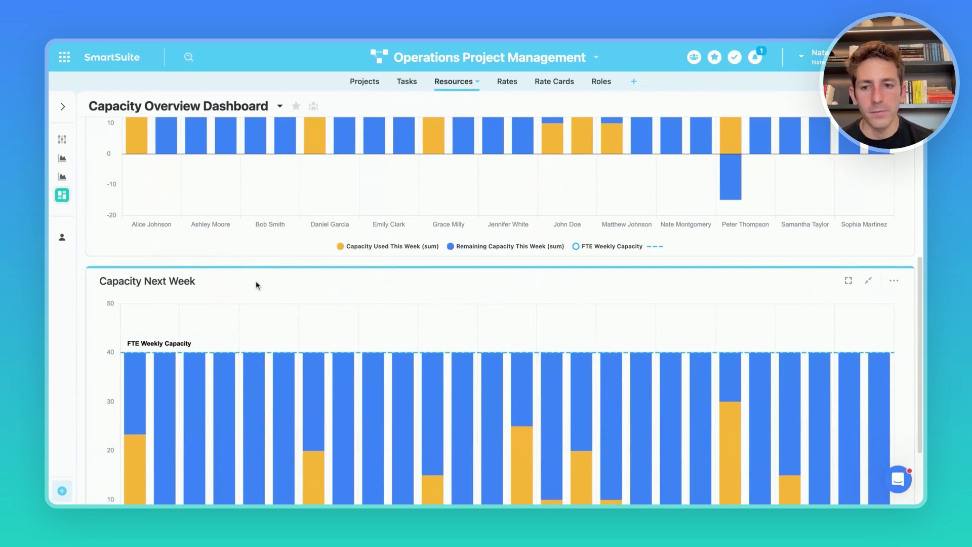
scroll(331, 290, "up", 5)
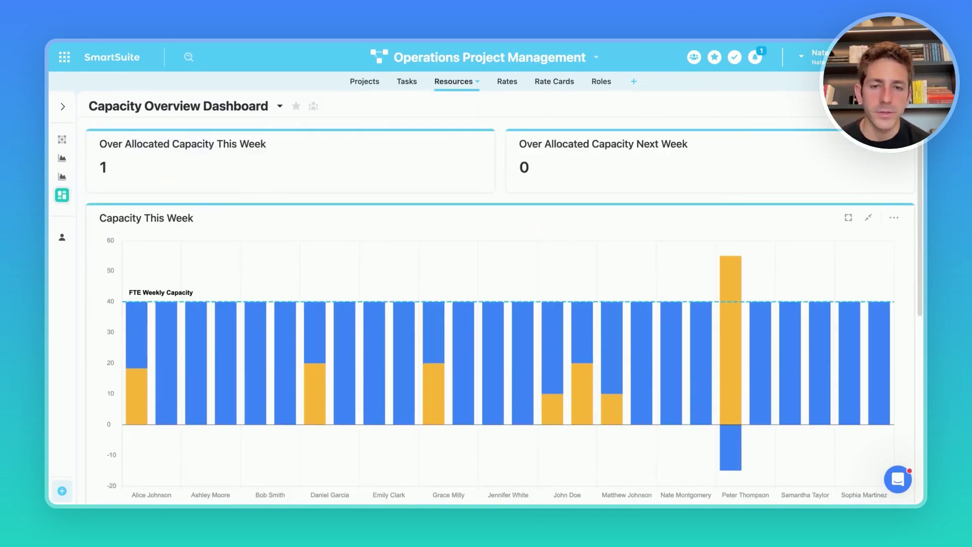
Switch to Tasks by Project and scan its budget, time tracking, role and resource columns
left_click(408, 82)
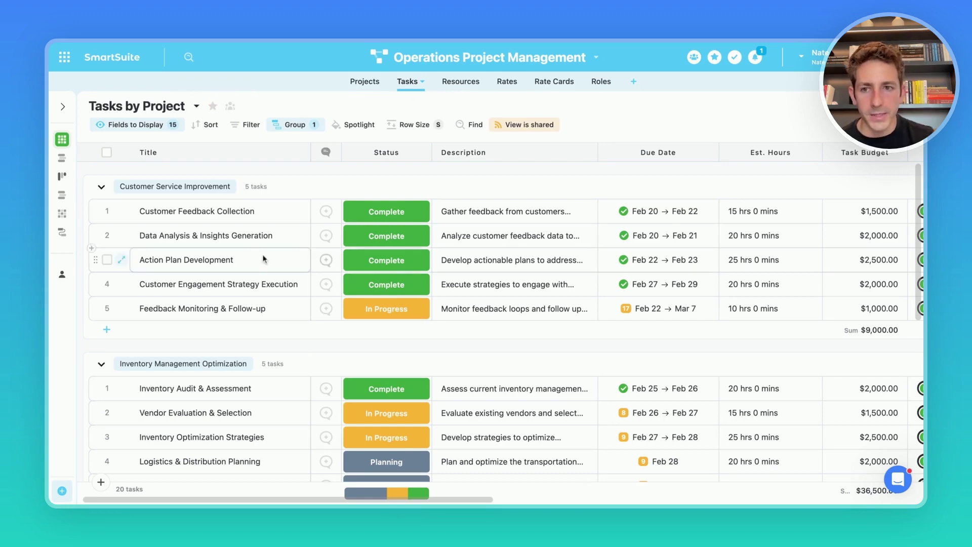
scroll(218, 228, "down", 6)
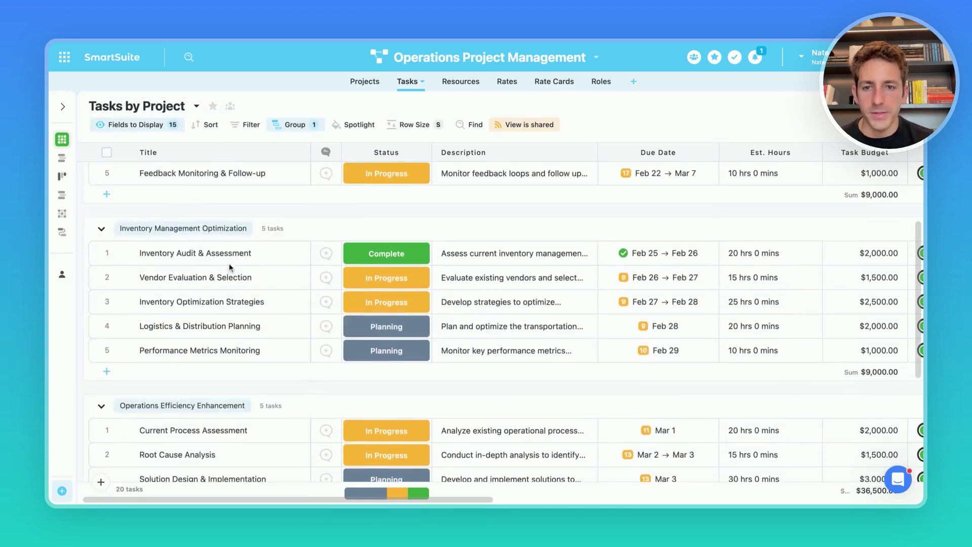
scroll(476, 225, "up", 6)
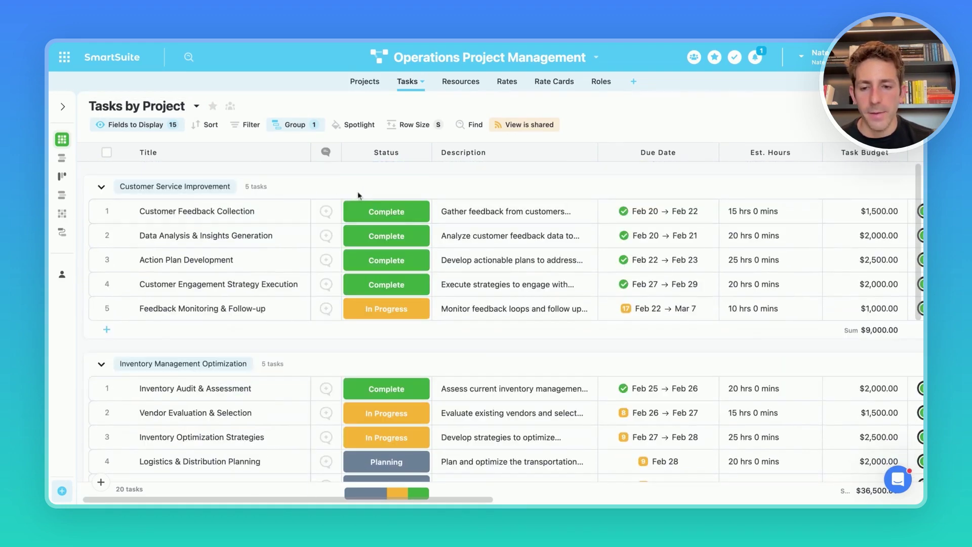
scroll(476, 224, "right", 6)
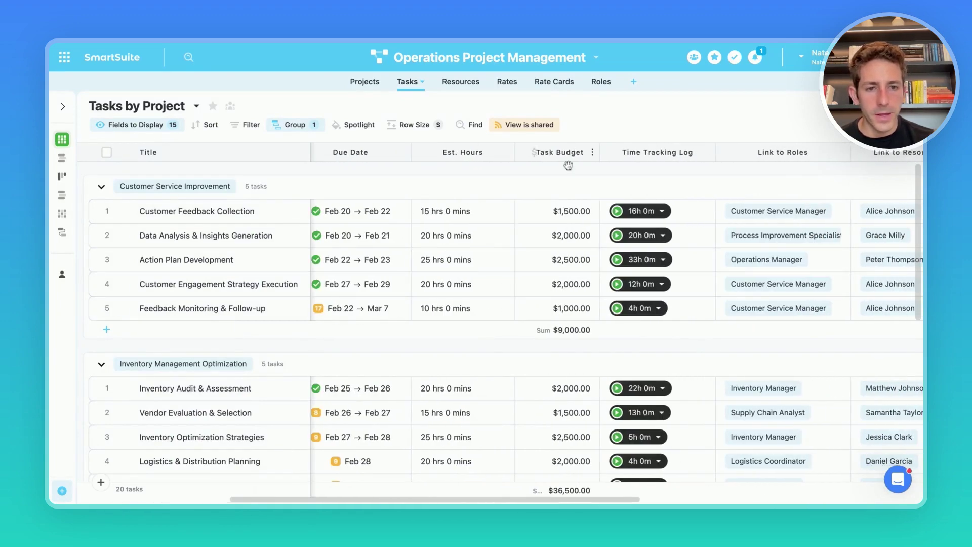
scroll(446, 289, "right", 3)
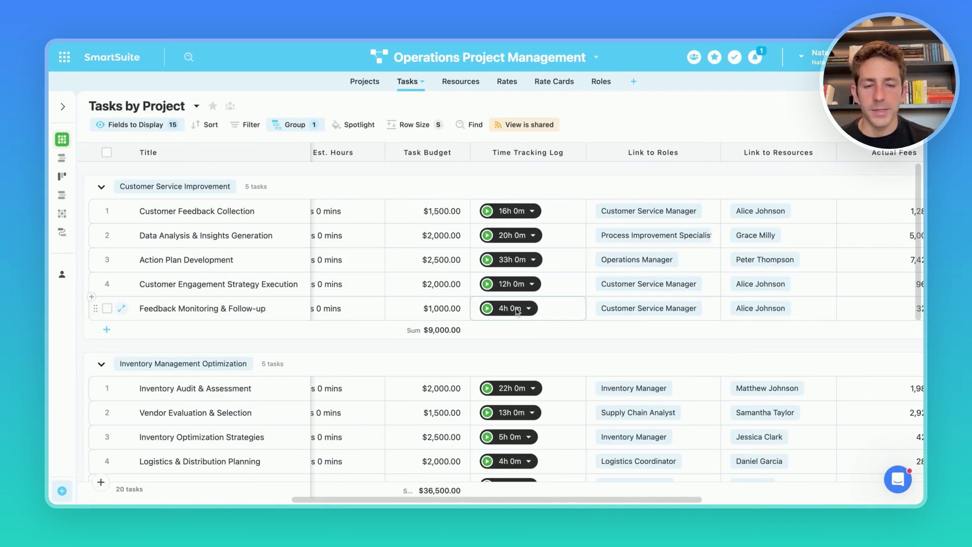
scroll(521, 263, "down", 3)
scroll(522, 263, "right", 1)
scroll(510, 287, "right", 3)
scroll(511, 286, "up", 3)
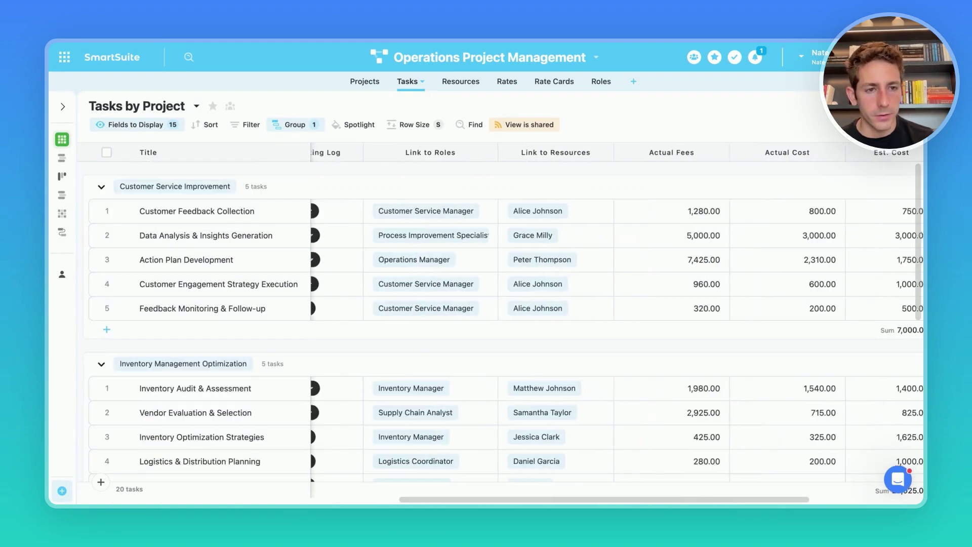
scroll(510, 286, "left", 2)
scroll(510, 286, "down", 3)
scroll(481, 263, "up", 3)
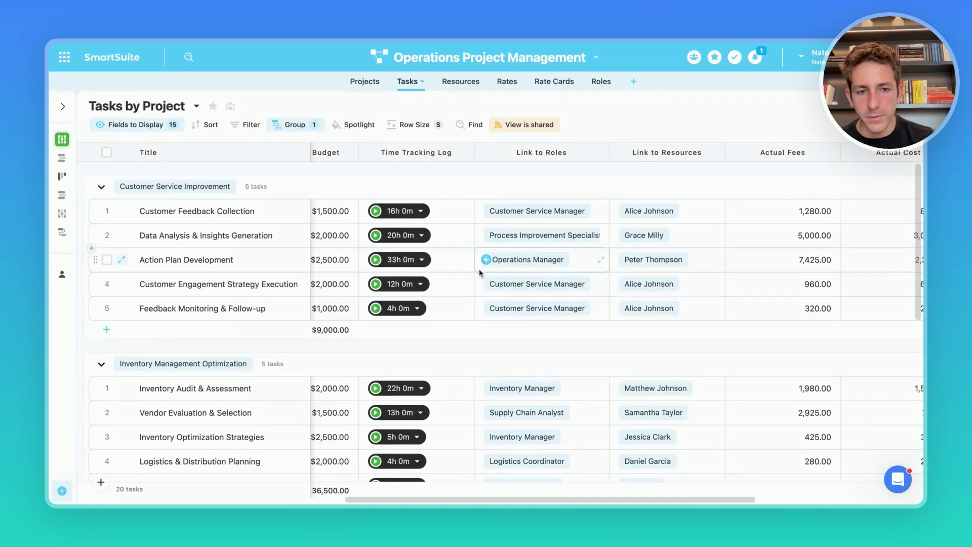
scroll(481, 263, "down", 6)
scroll(482, 264, "right", 1)
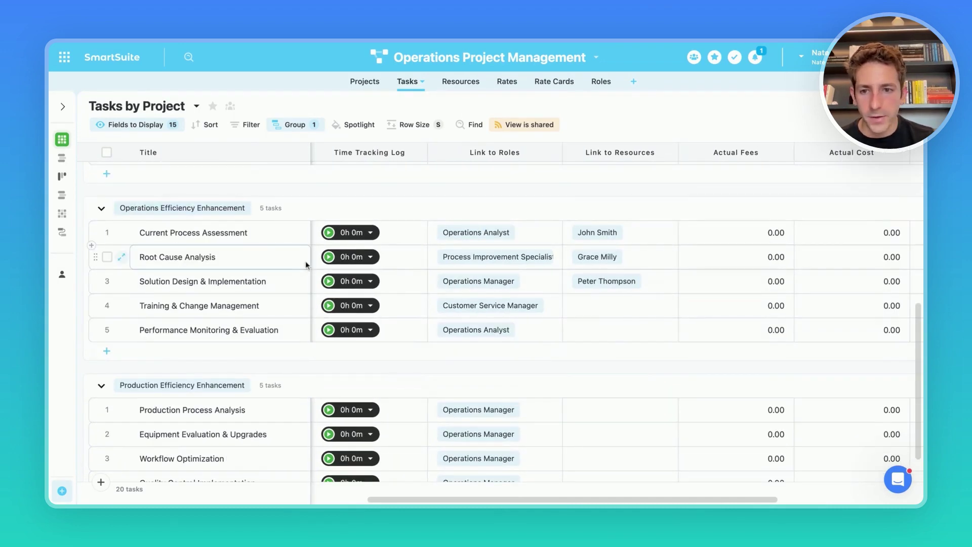
scroll(481, 269, "left", 2)
scroll(481, 269, "down", 1)
Link the person with the least remaining capacity to Training & Change Management
left_click(681, 281)
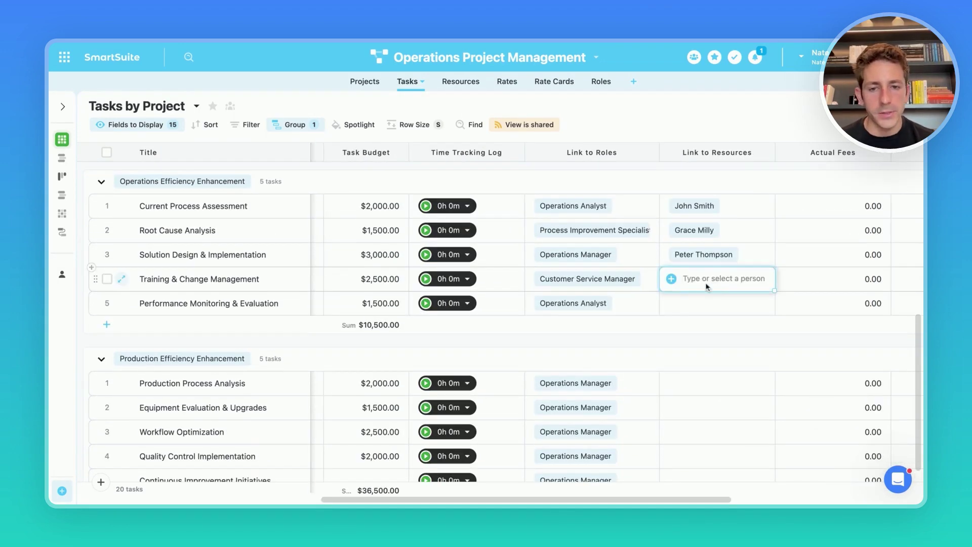
left_click(672, 278)
left_click(740, 263)
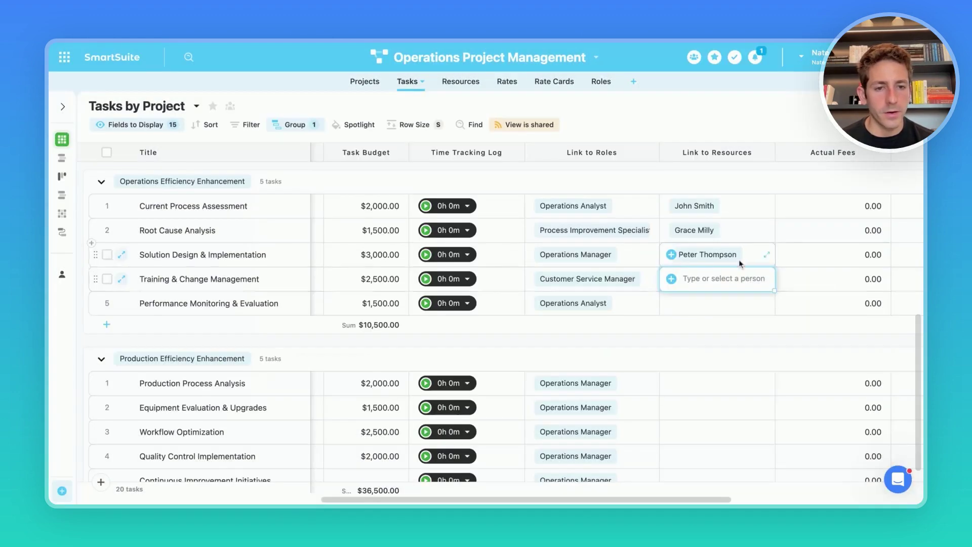
left_click(671, 278)
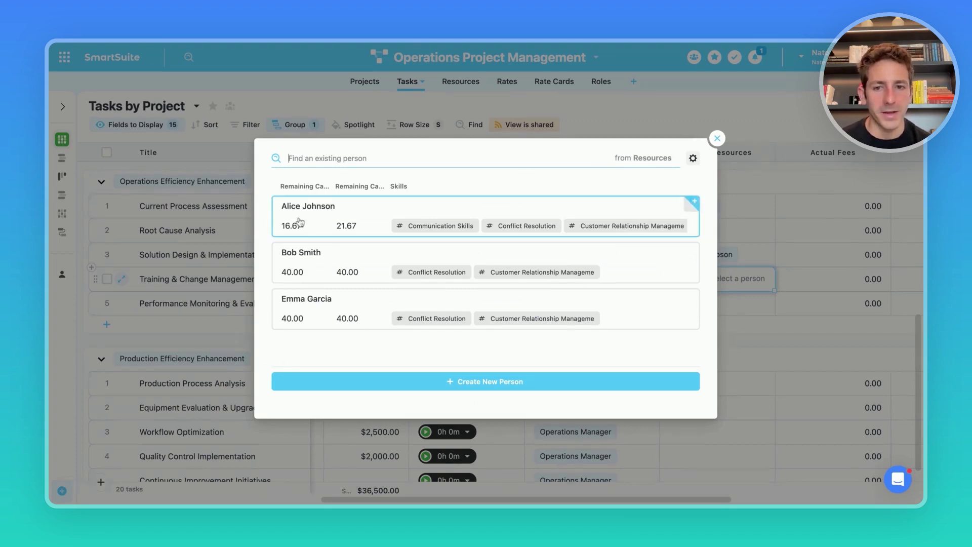
left_click(357, 228)
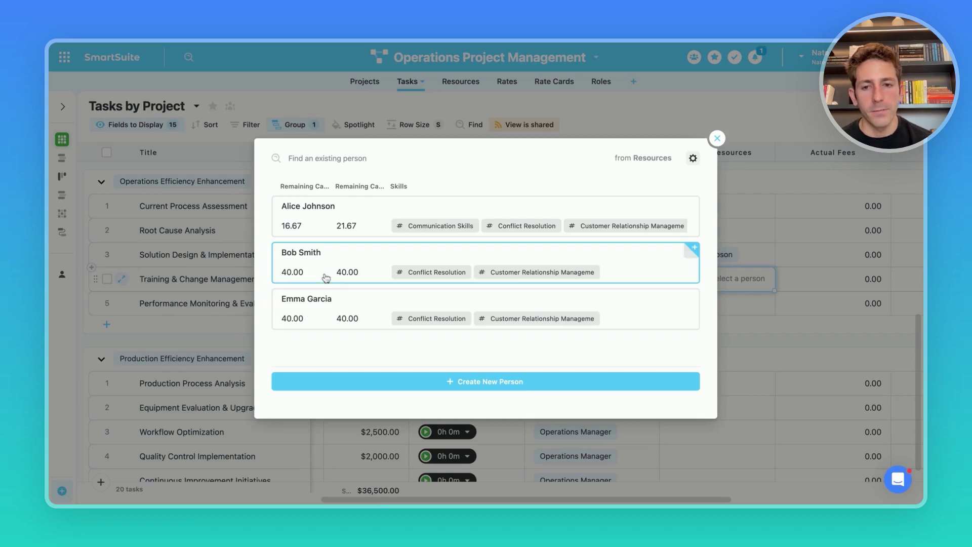
left_click(319, 225)
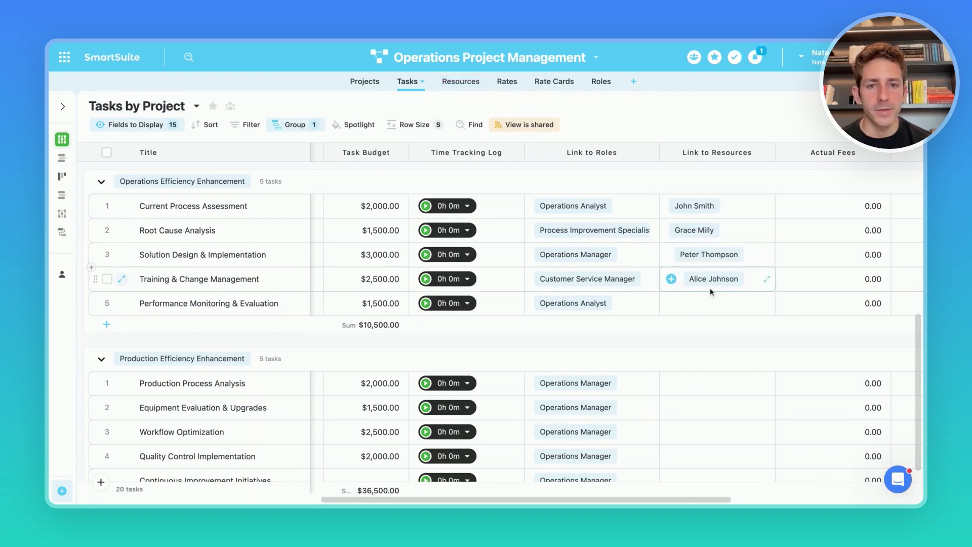
left_click(701, 304)
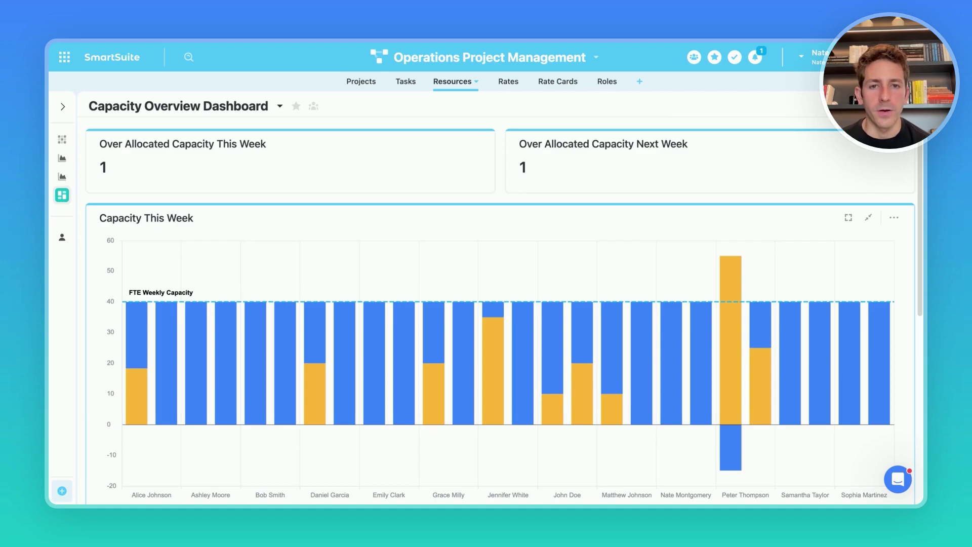
scroll(513, 196, "down", 5)
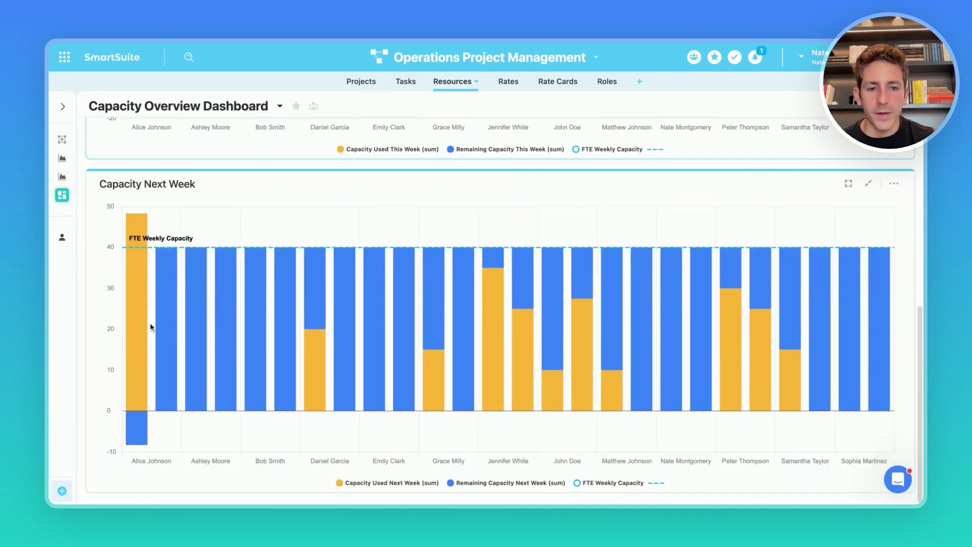
left_click(135, 327)
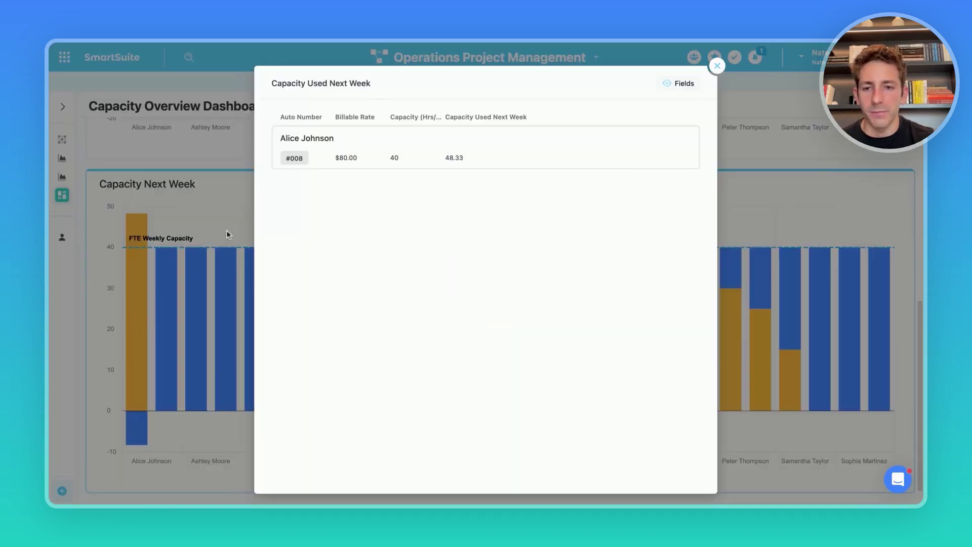
left_click(424, 136)
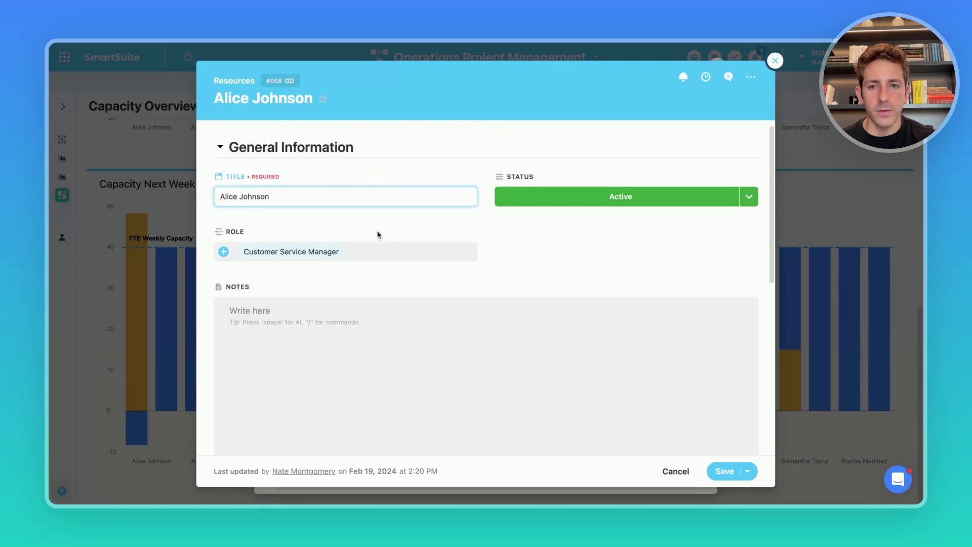
scroll(378, 235, "down", 5)
scroll(373, 245, "down", 2)
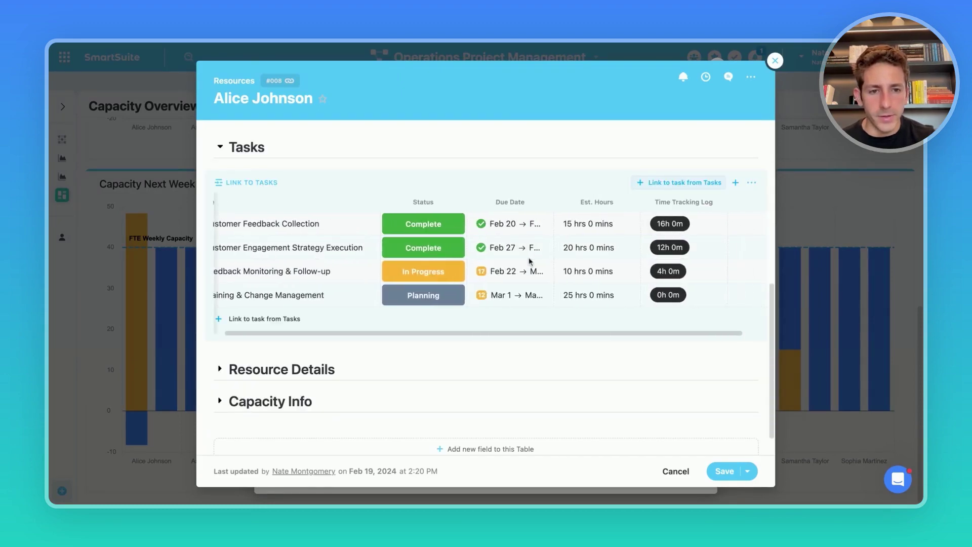
left_click(538, 251)
key("Escape")
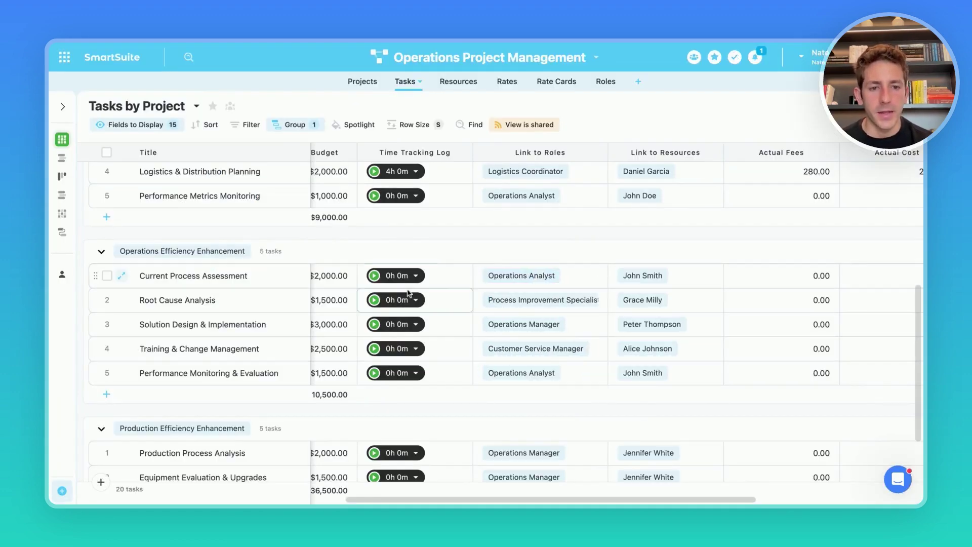
Open the Current Process Assessment task record, scroll through its details, then close it
left_click(129, 272)
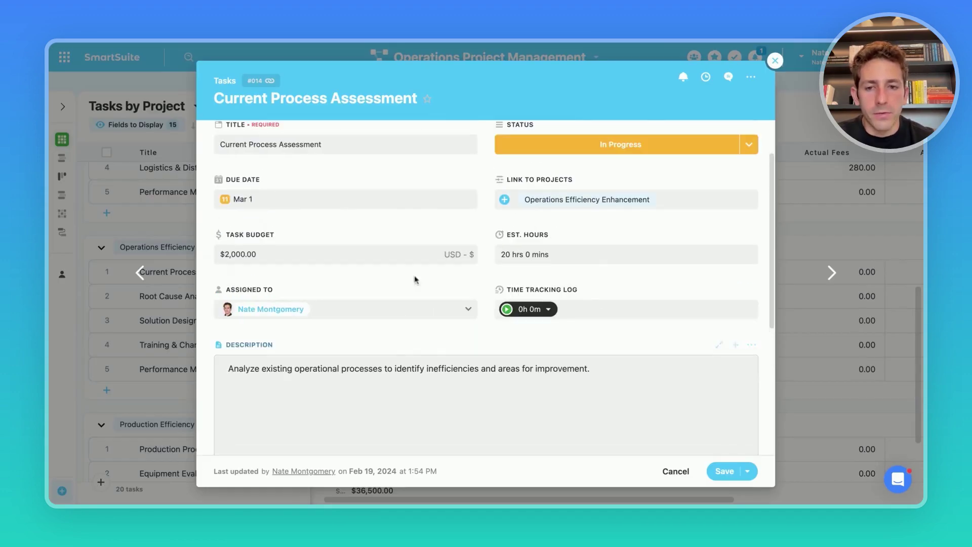
scroll(639, 258, "up", 2)
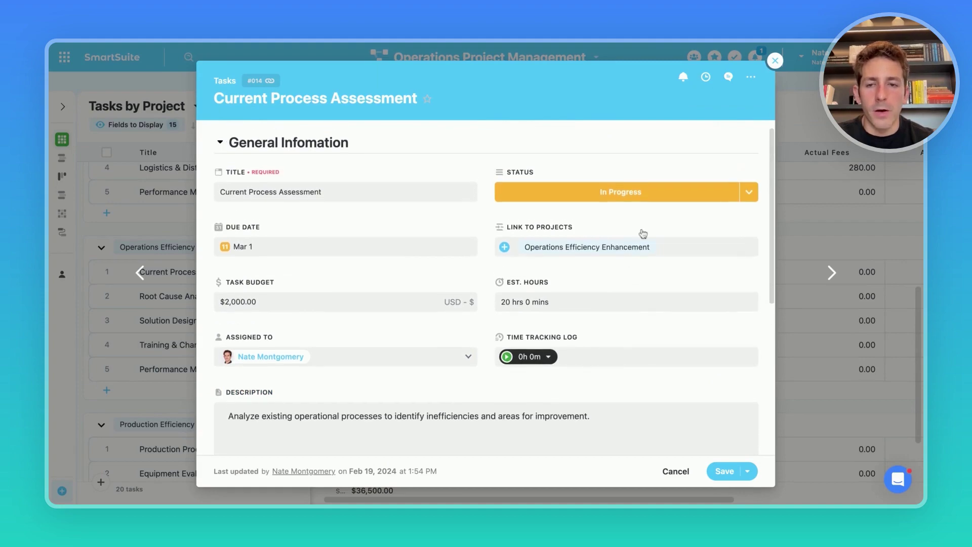
scroll(592, 256, "down", 4)
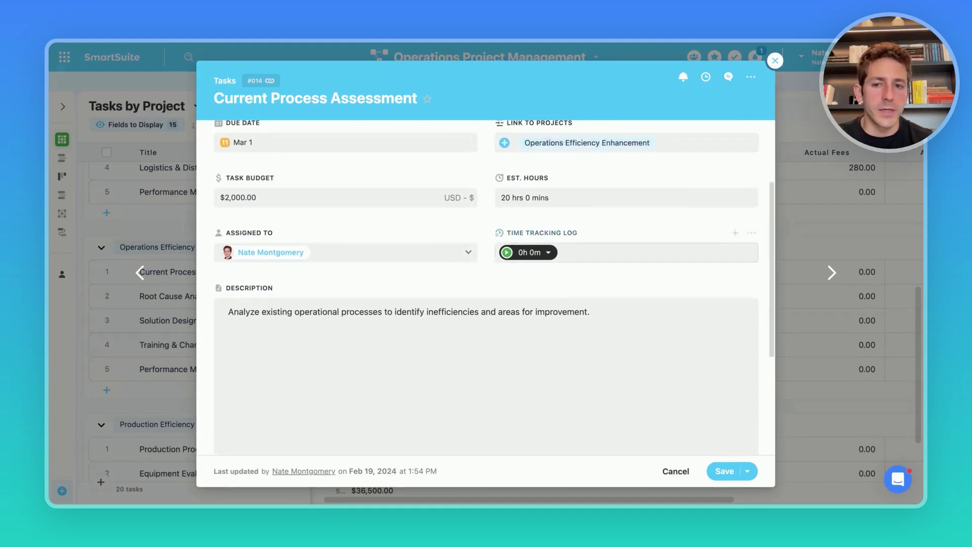
scroll(434, 326, "down", 8)
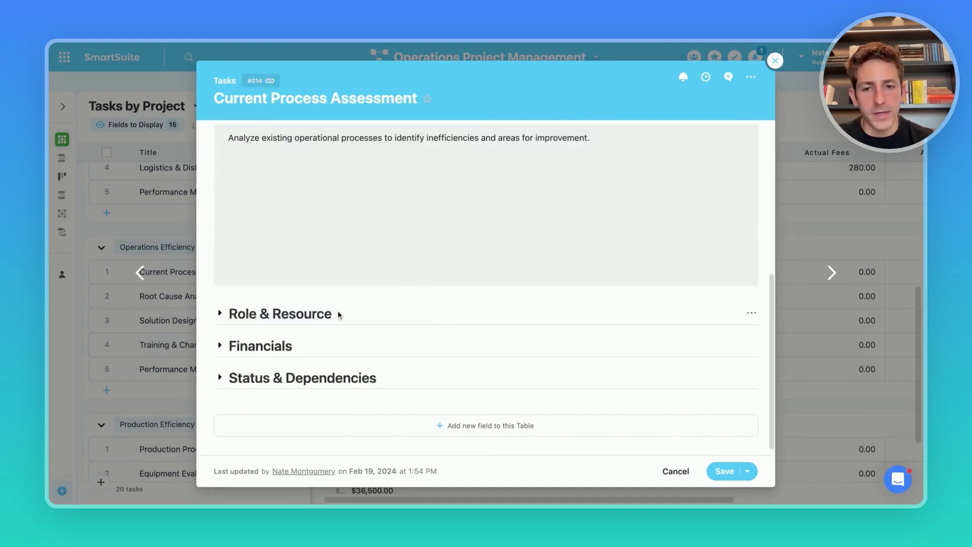
key("Escape")
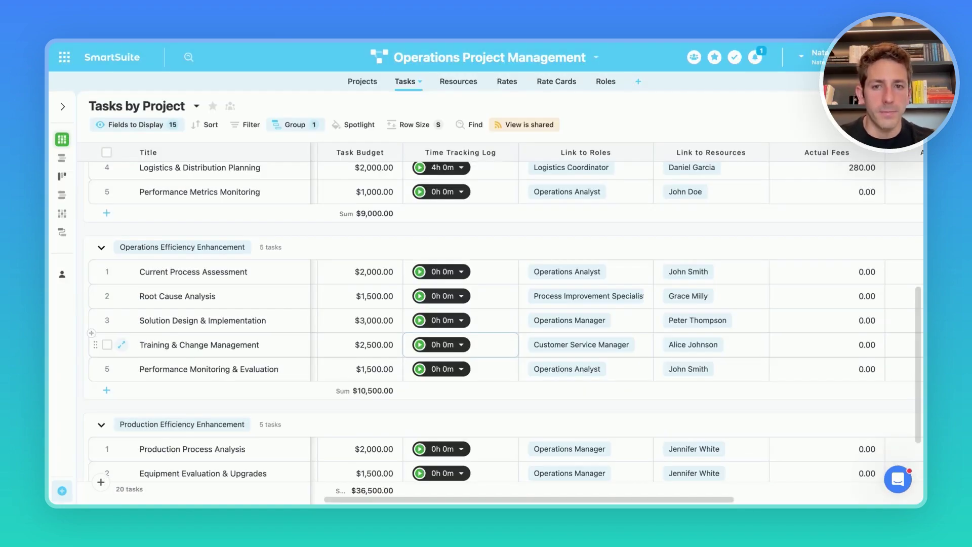
Start a time-tracking entry on Current Process Assessment
scroll(461, 329, "up", 4)
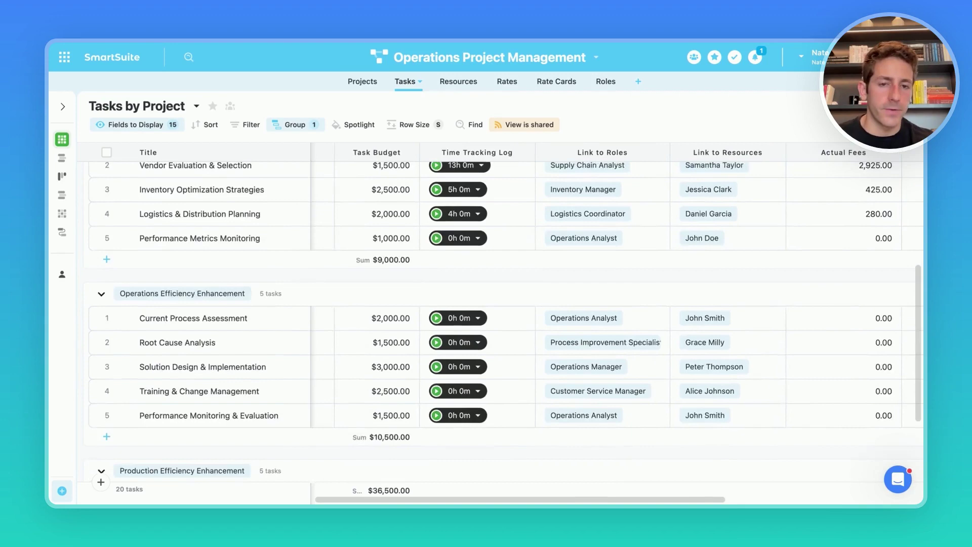
scroll(499, 198, "left", 5)
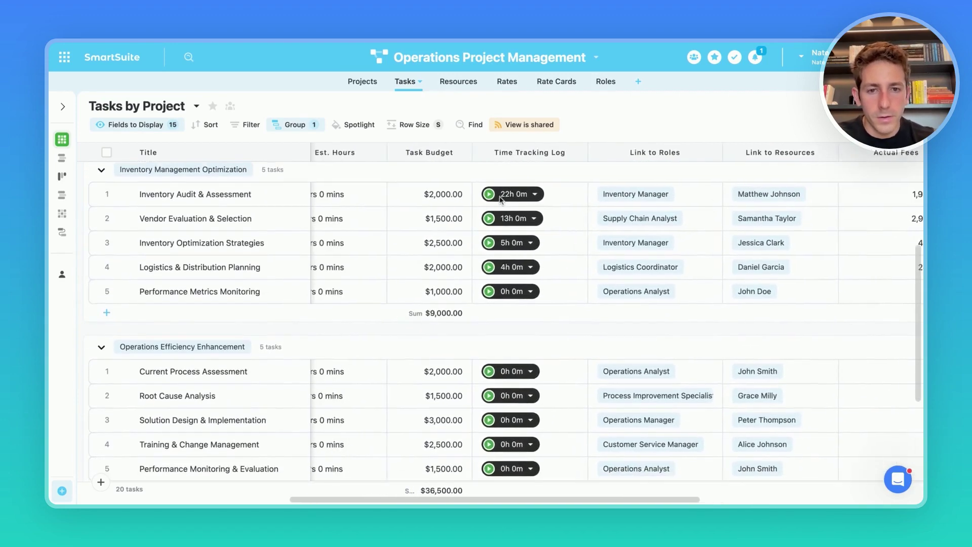
scroll(506, 202, "down", 6)
left_click(604, 203)
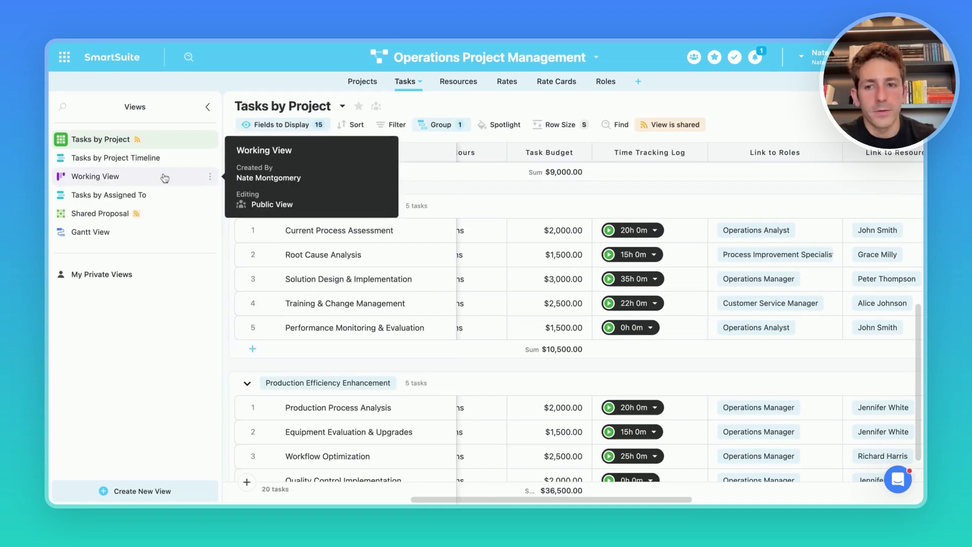
On the Working View Kanban, move Solution Design & Implementation into In Progress
left_click(129, 181)
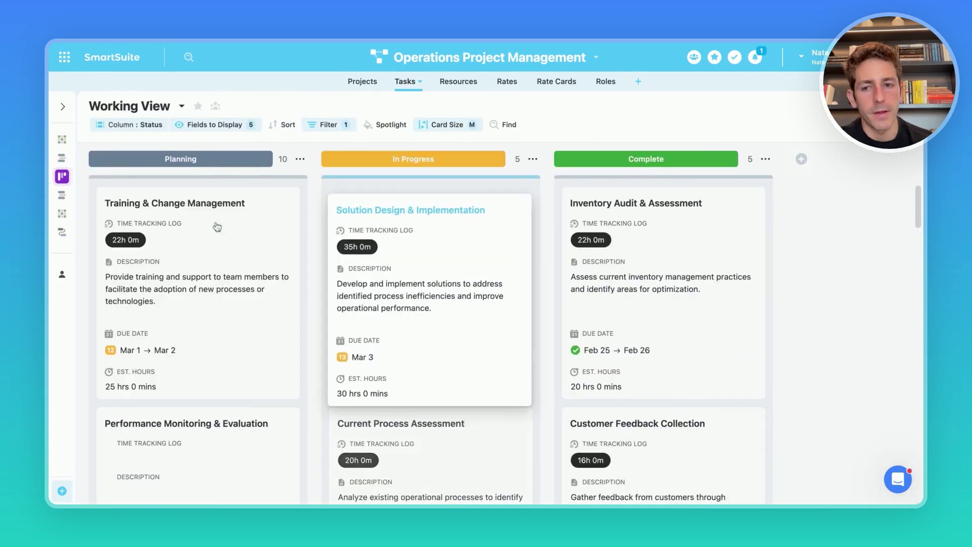
left_click_drag(217, 226, 219, 228)
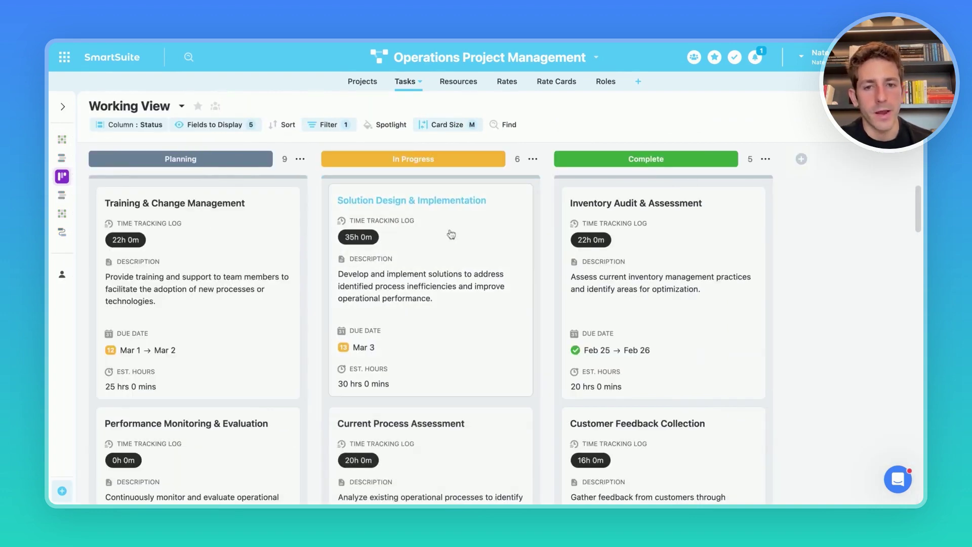
left_click(334, 124)
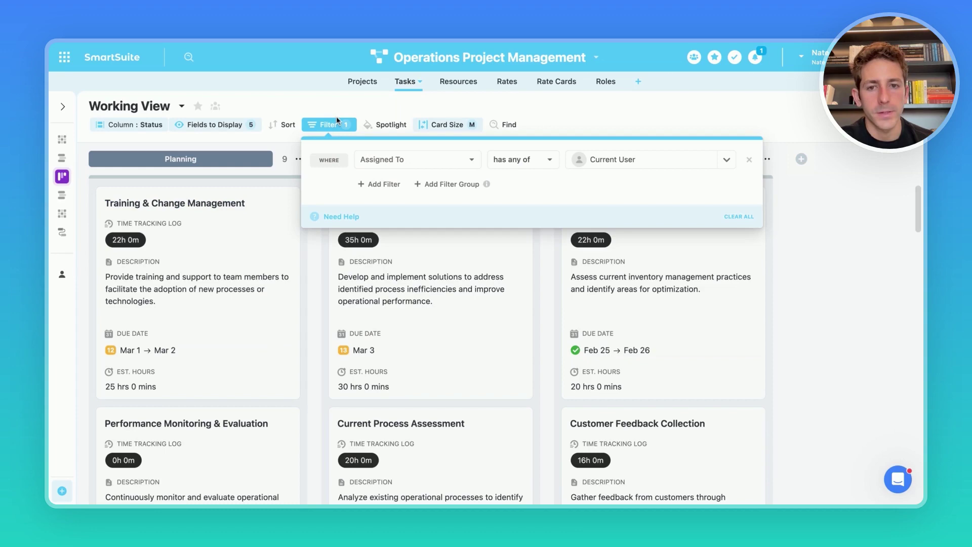
left_click(327, 124)
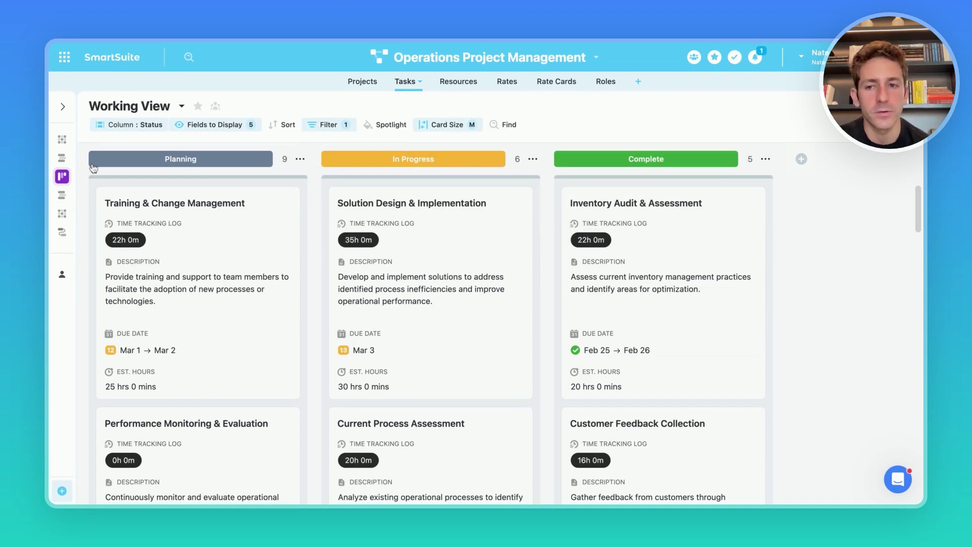
mouse_move(65, 176)
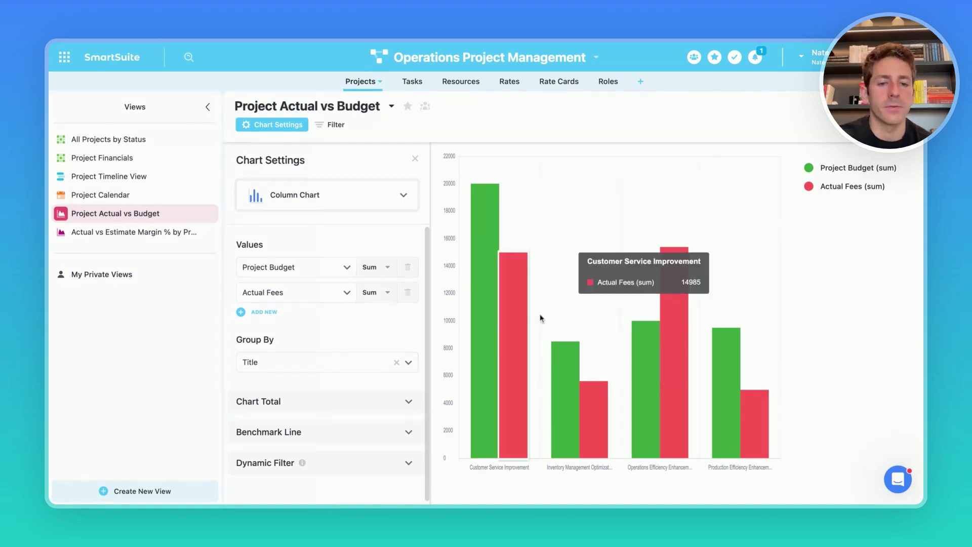
Hide the views list to widen the chart, then open the Active Resource Pool table
mouse_move(511, 188)
left_click(207, 107)
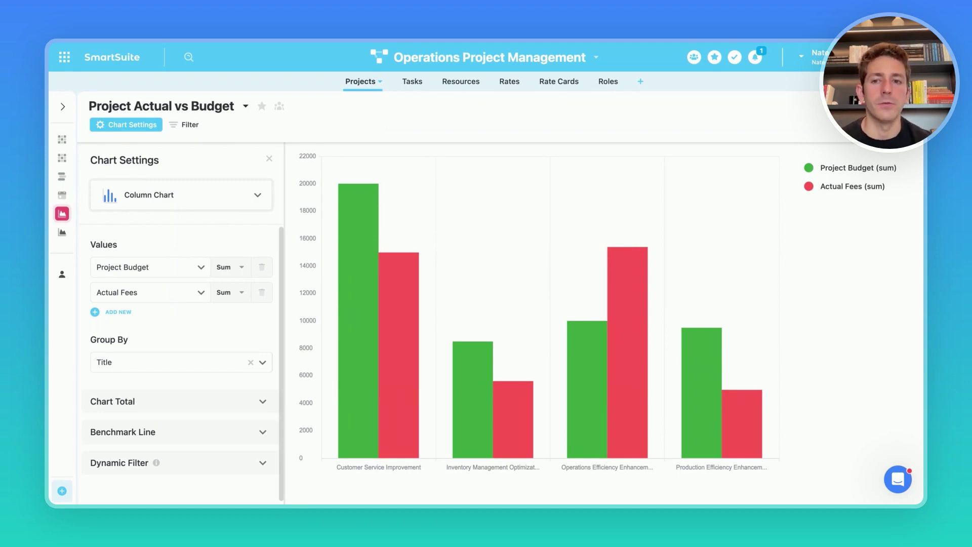
left_click(119, 233)
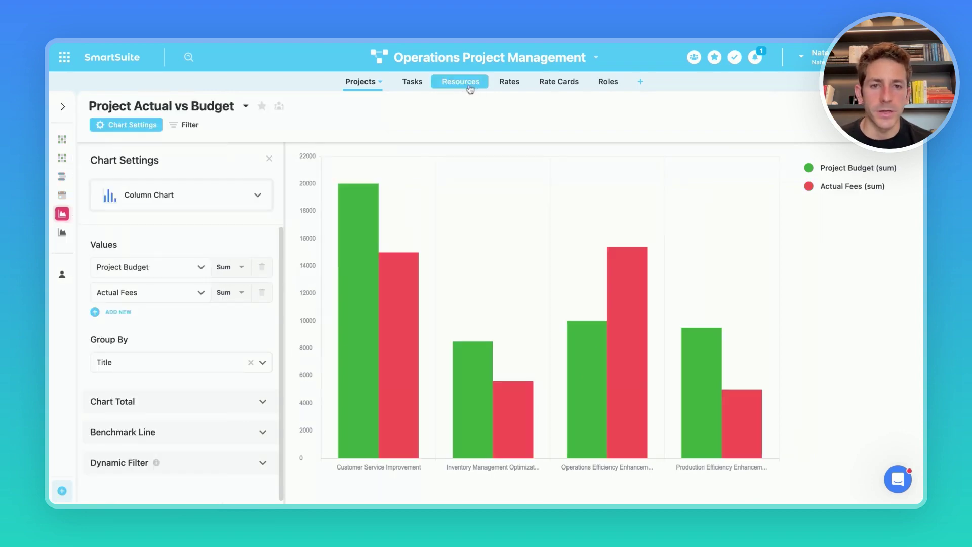
Browse the Active Resource Pool's roles, skills and statuses, highlighting a resource's Active status
left_click(458, 91)
scroll(438, 217, "right", 5)
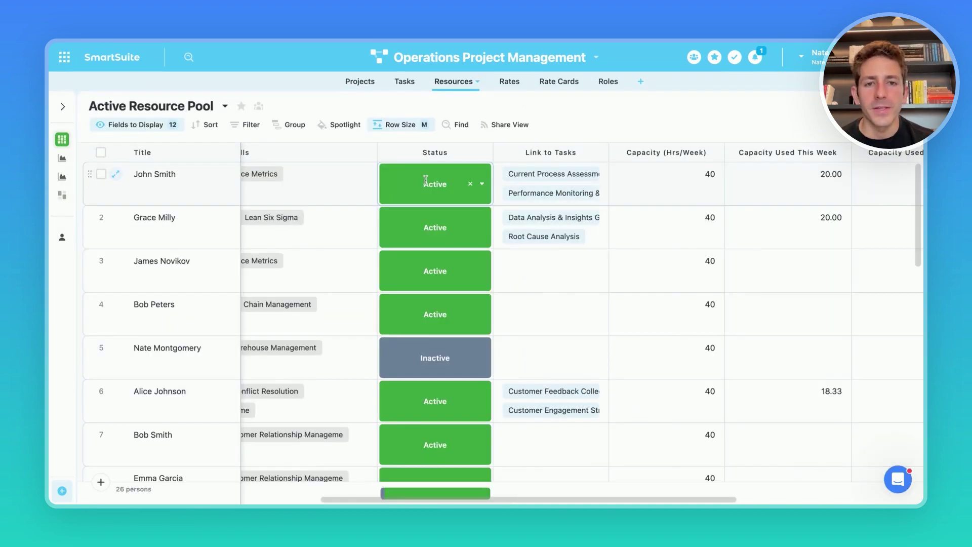
scroll(438, 217, "left", 5)
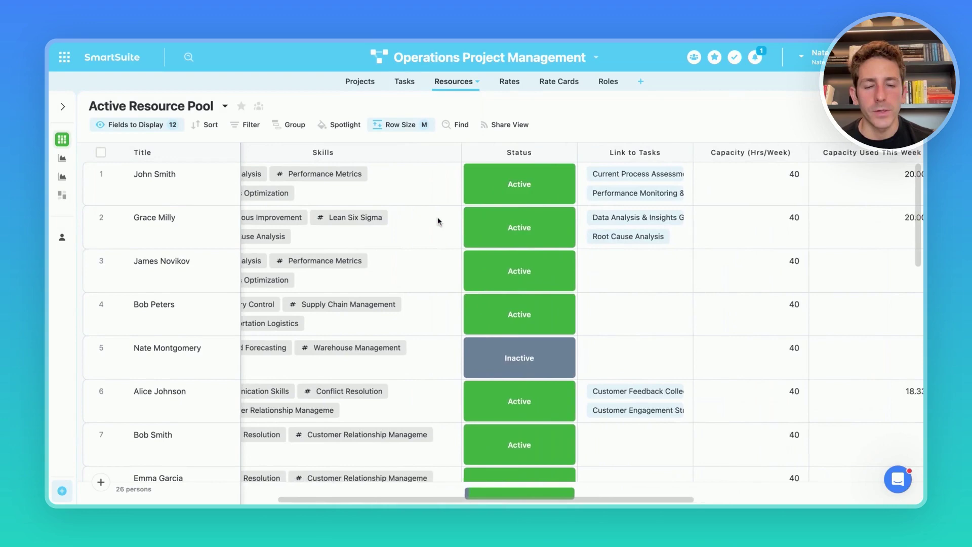
left_click(576, 231)
scroll(577, 231, "left", 3)
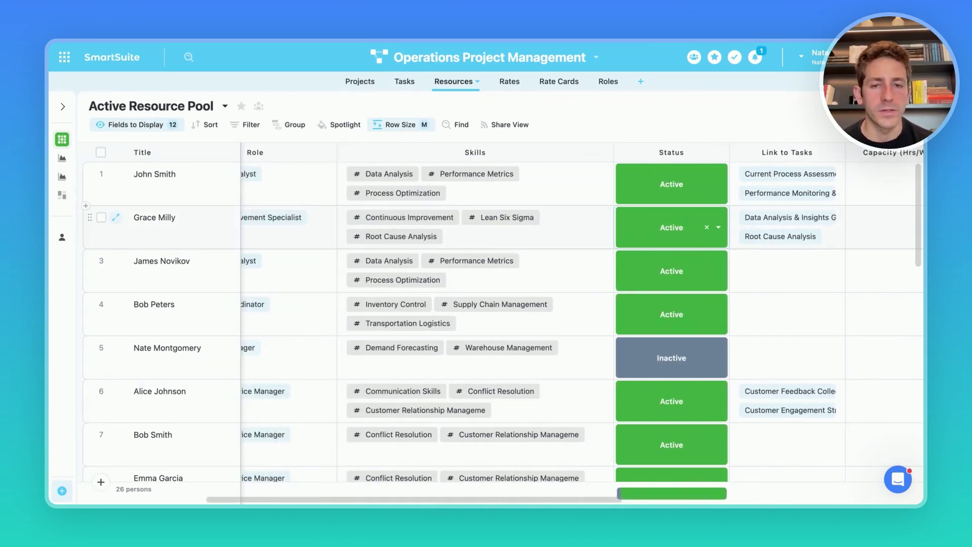
scroll(638, 295, "right", 1)
Check the Rates table, then show the Shared Work Breakdown view of 20 tasks grouped by role
scroll(638, 295, "down", 4)
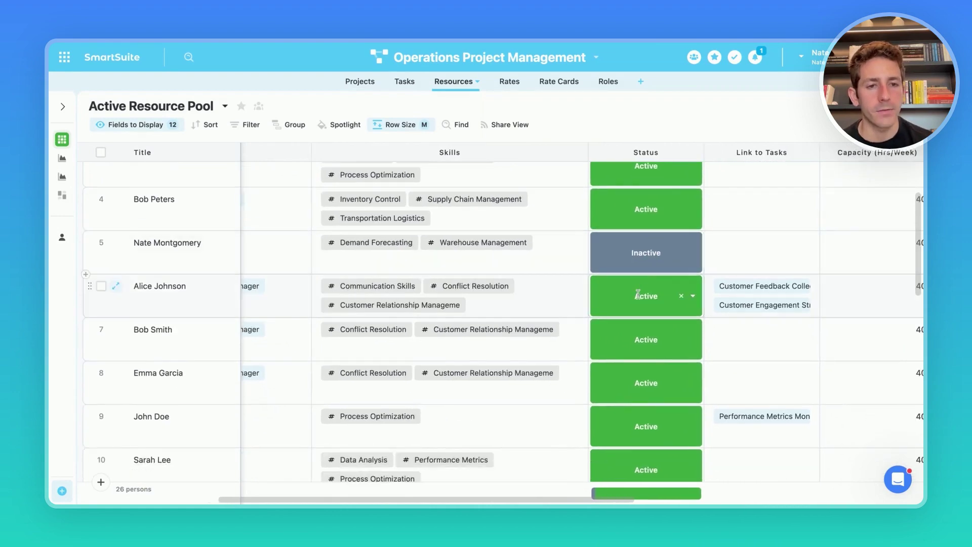
scroll(638, 295, "down", 2)
left_click(503, 81)
left_click(554, 86)
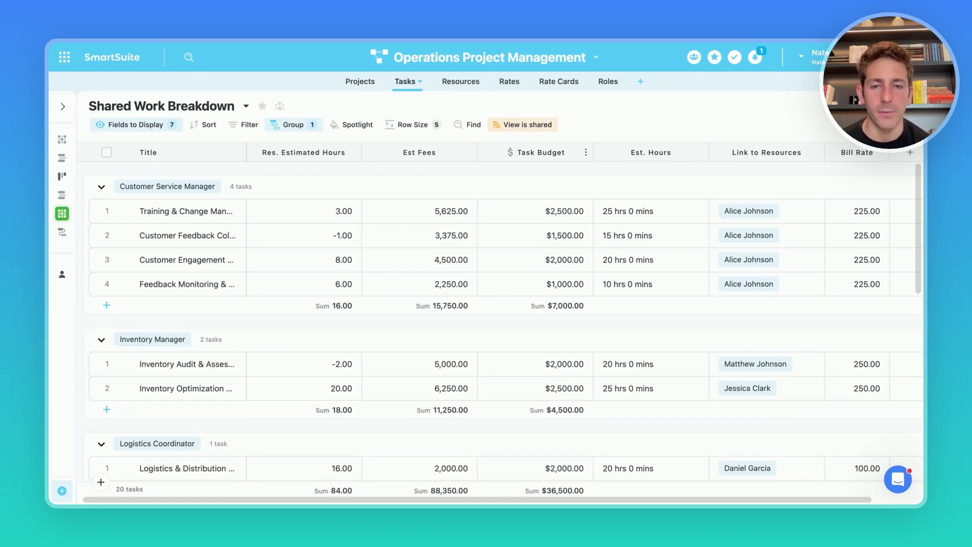
left_click(536, 235)
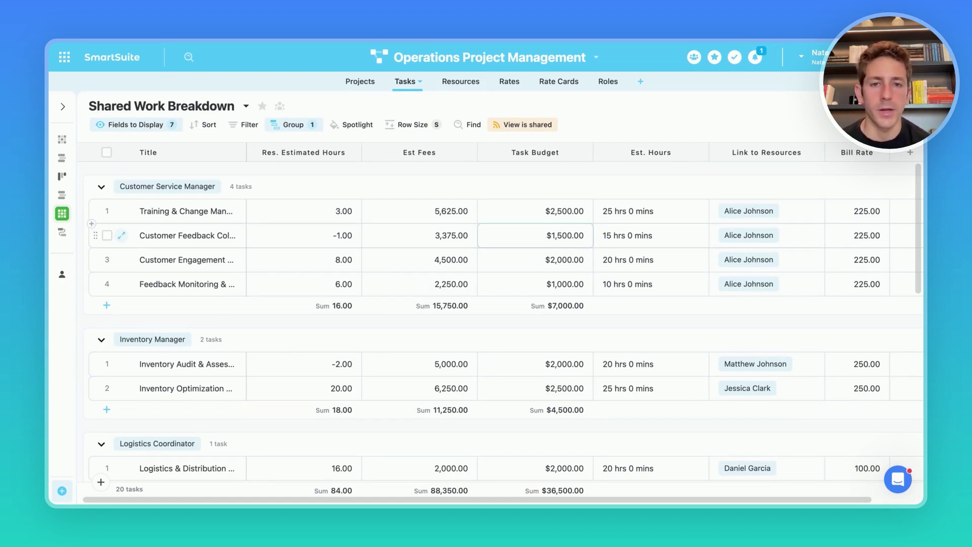